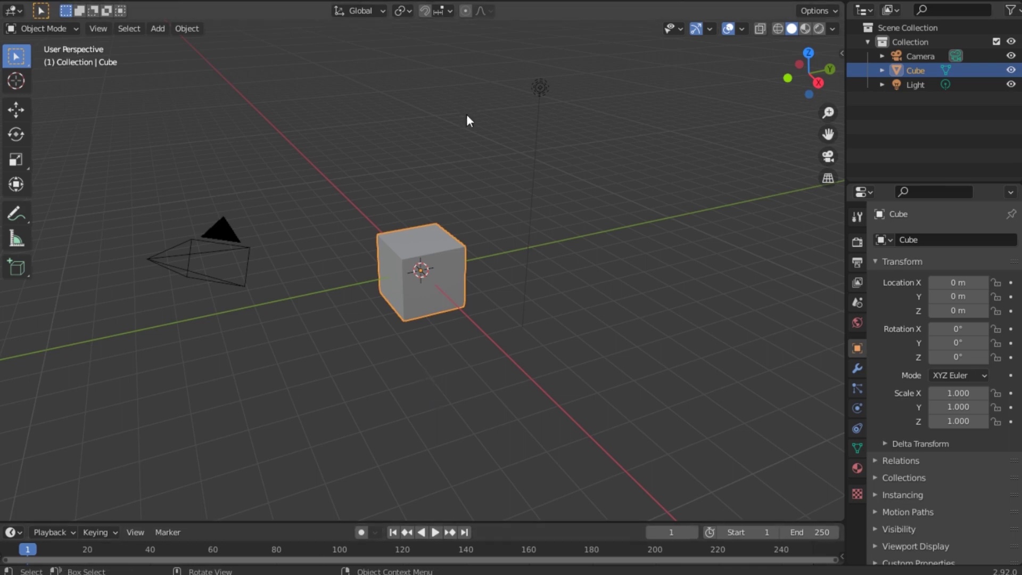
Delete the default cube and add an Ico Sphere mesh.
key("Delete")
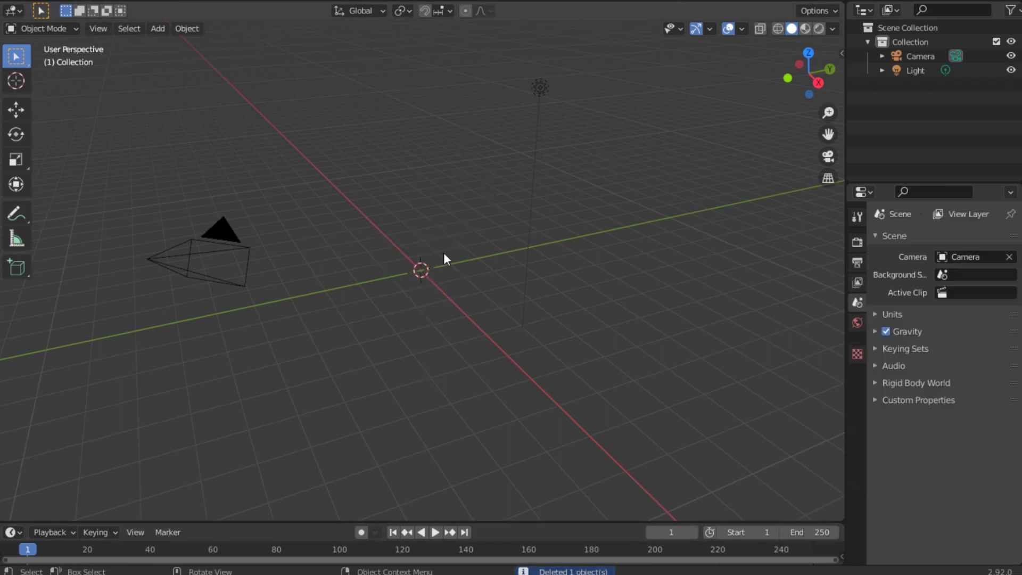
key("shift+a")
mouse_move(477, 227)
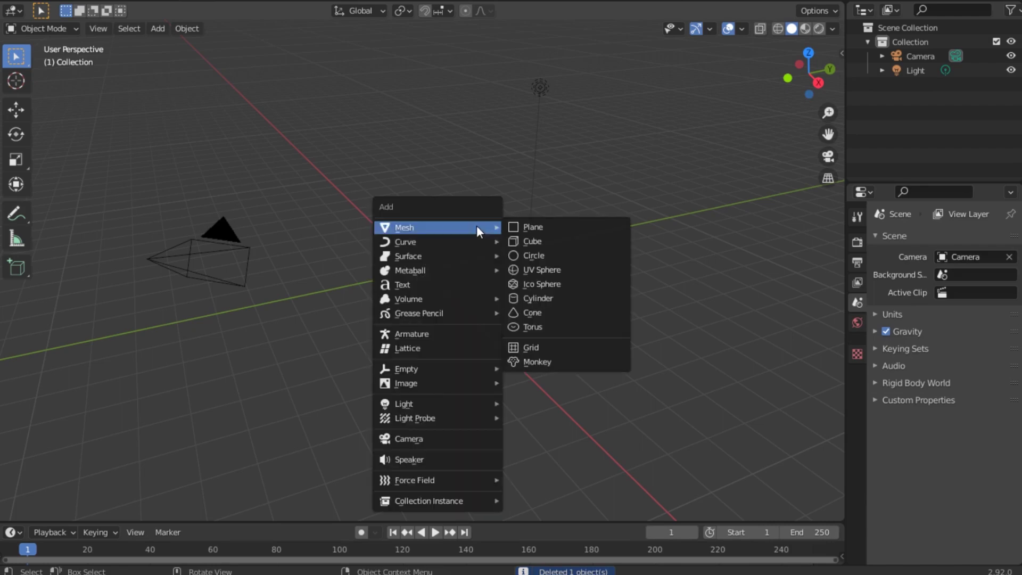
left_click(542, 284)
scroll(426, 267, "up", 6)
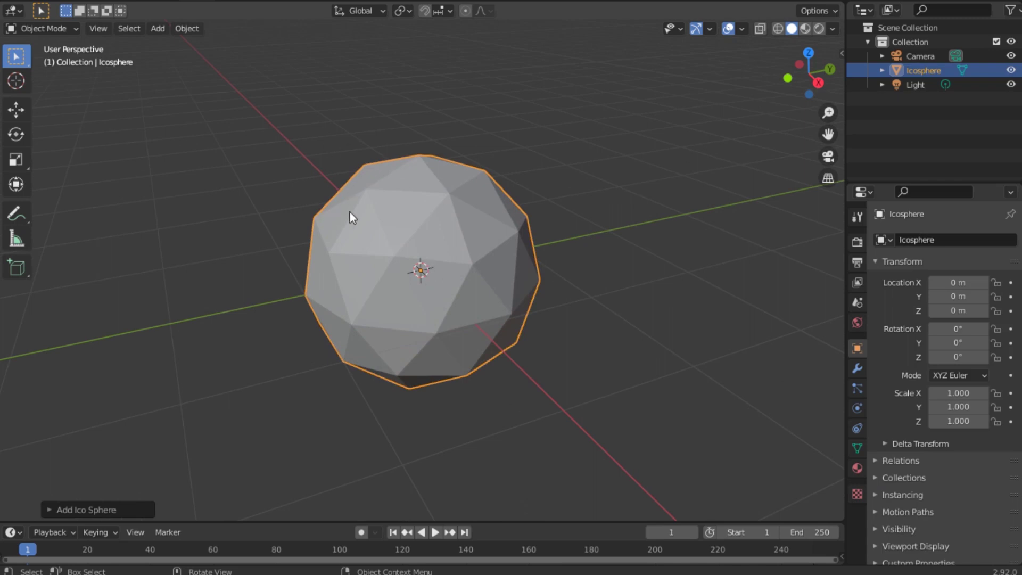
In Edit Mode, duplicate the sphere five times, placing copies right, left, top, lower right and lower left.
left_click(42, 28)
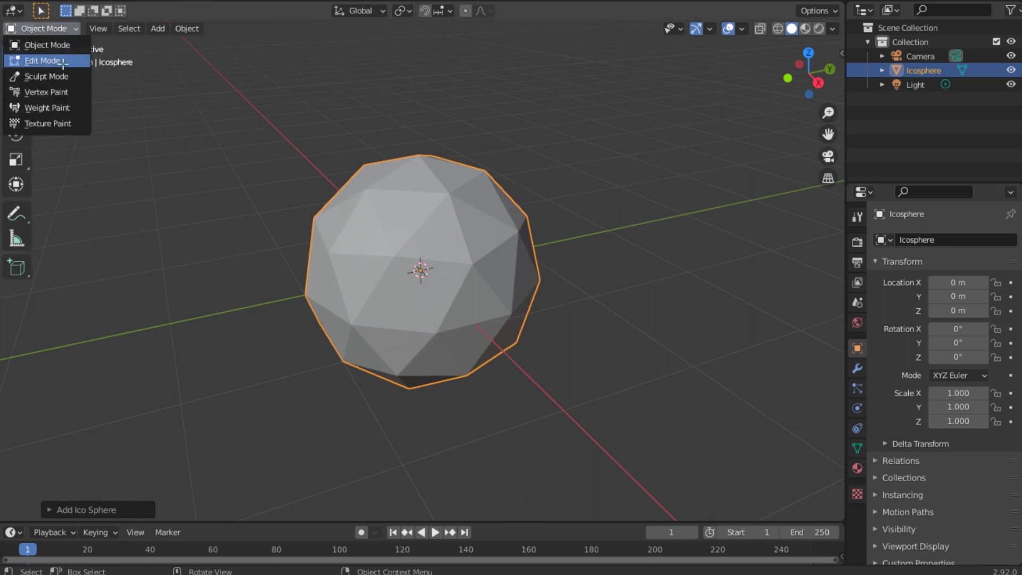
left_click(48, 59)
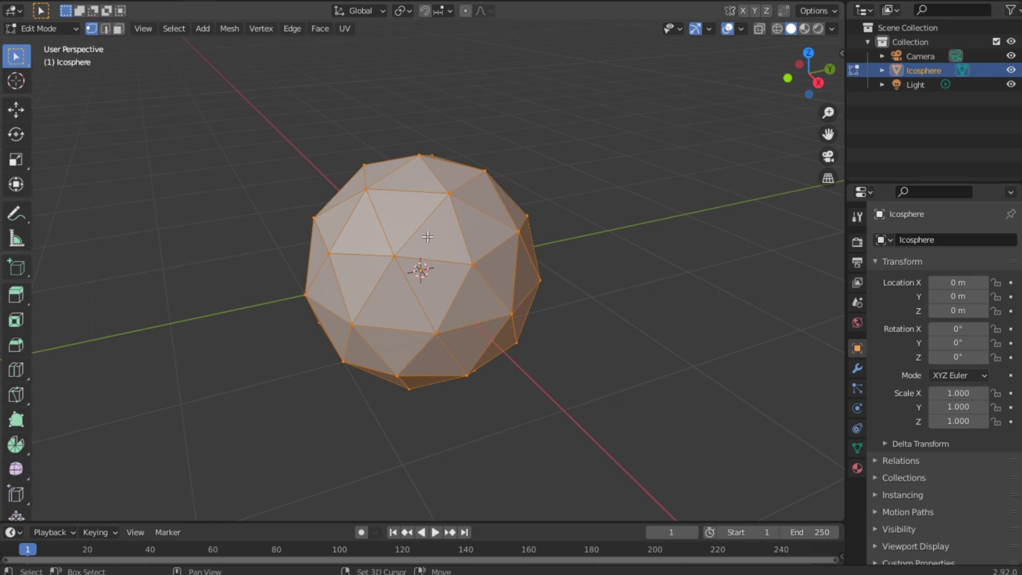
key("shift+d")
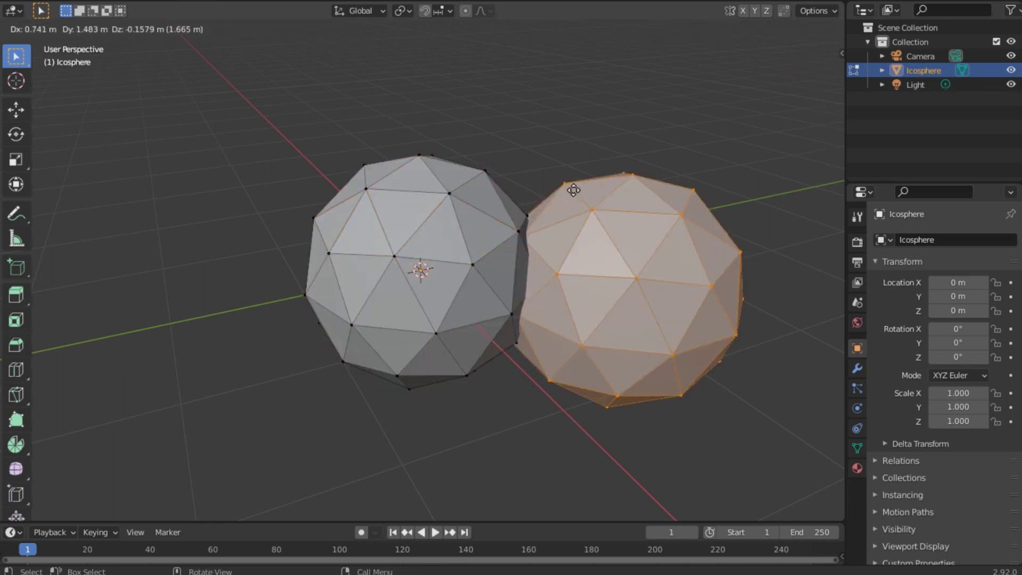
left_click(554, 184)
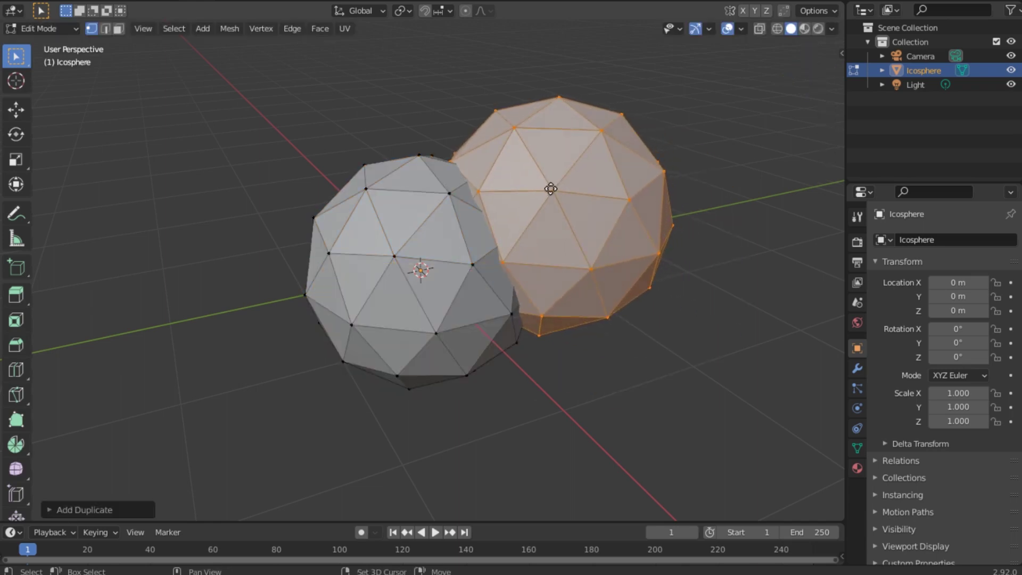
key("shift+d")
left_click(268, 165)
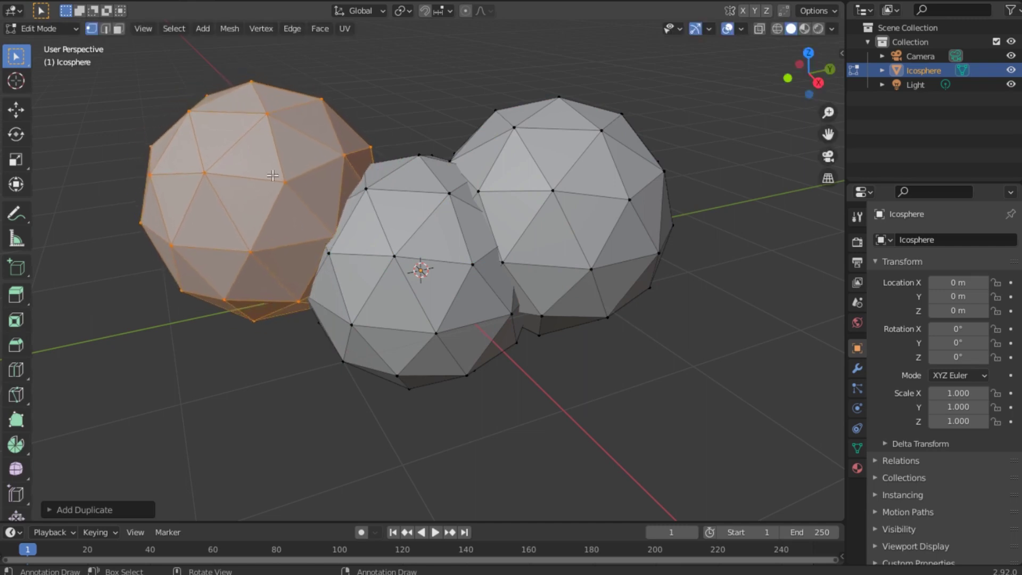
key("shift+d")
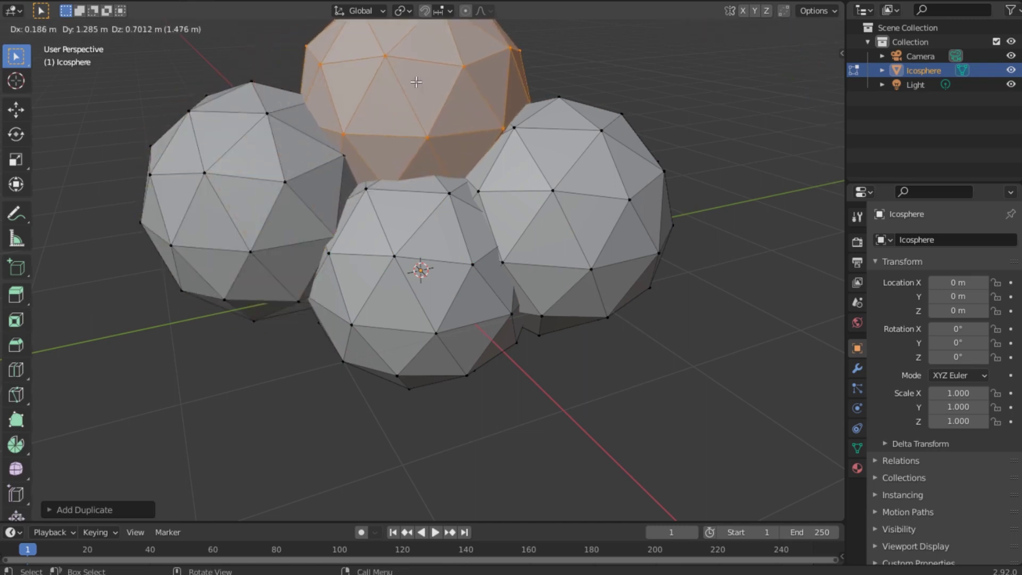
left_click(416, 82)
key("shift+d")
left_click(521, 332)
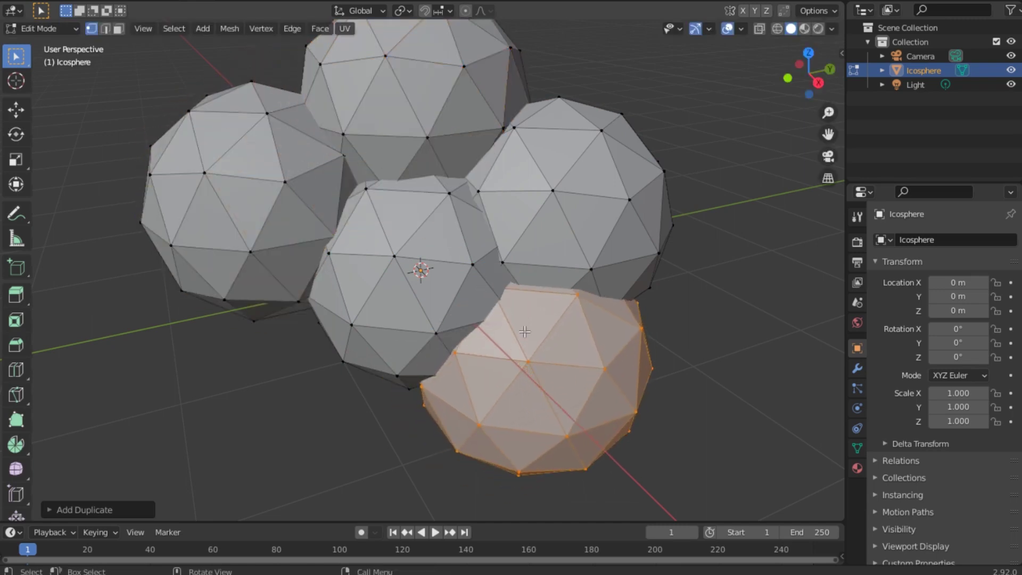
key("shift+d")
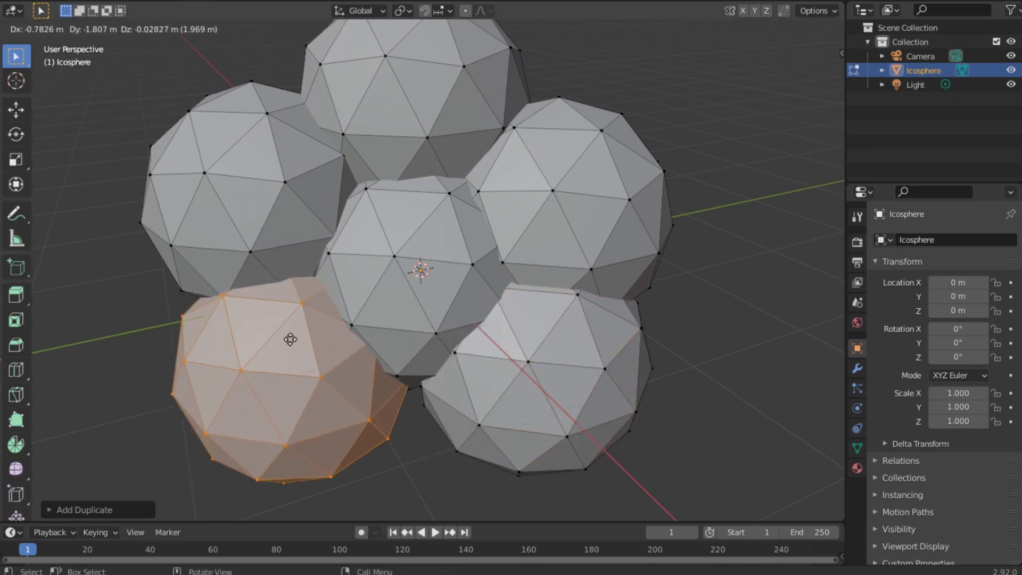
left_click(296, 335)
Add two more sphere copies behind and within the cluster, shift one right, then return to Object Mode.
left_click_drag(810, 66, 718, 85)
key("shift+d")
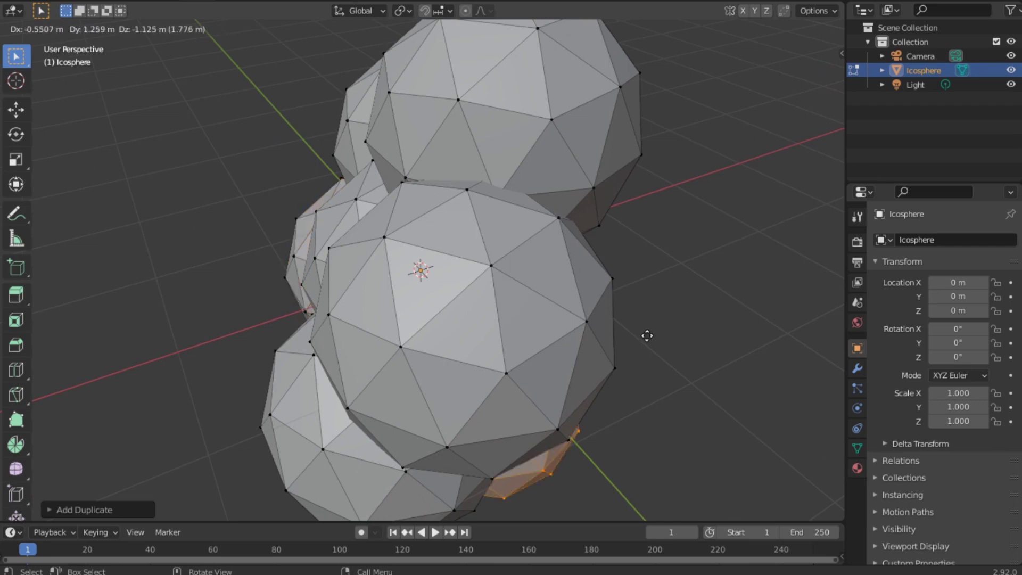
left_click(675, 283)
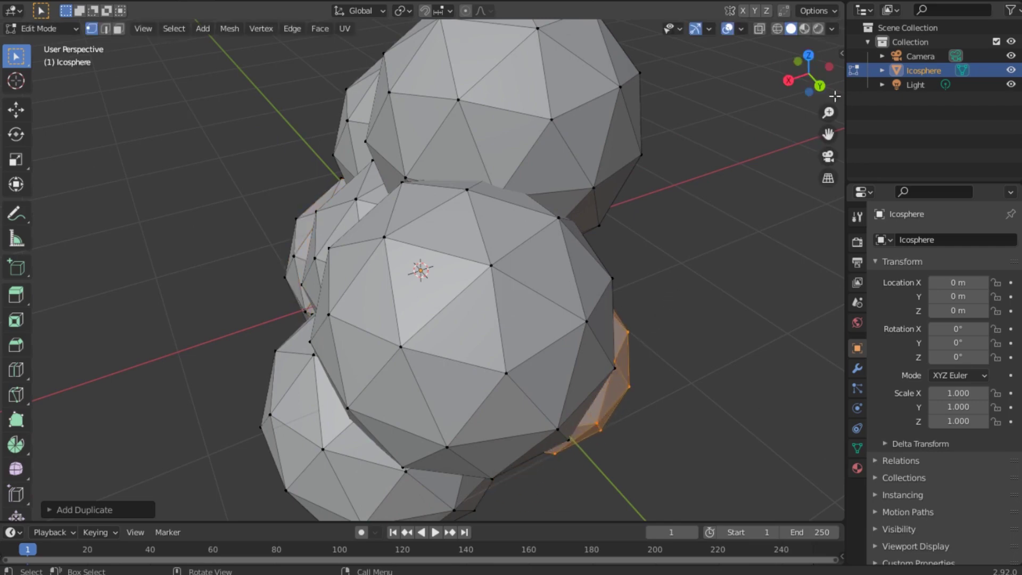
left_click_drag(807, 73, 740, 87)
key("shift+d")
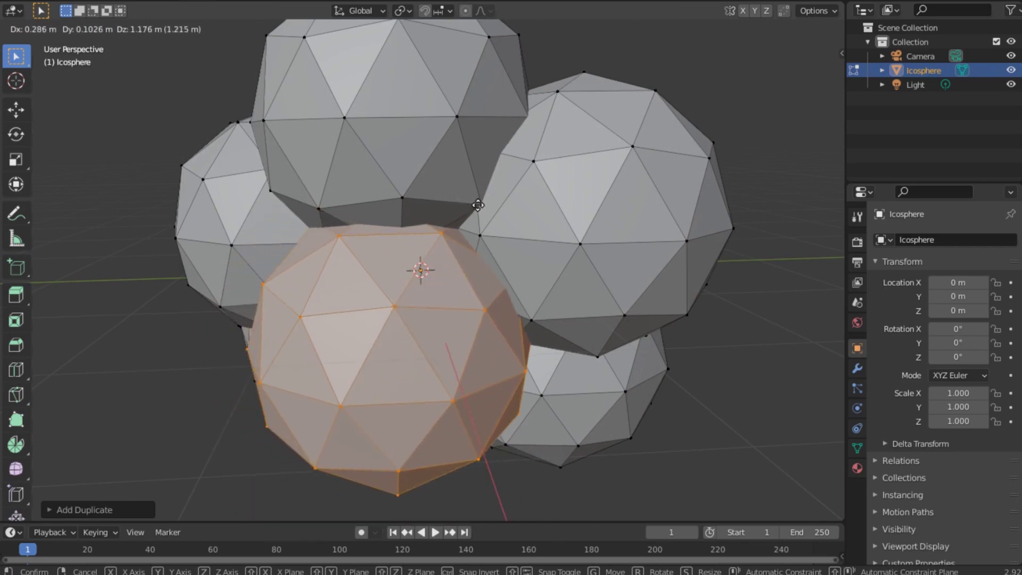
left_click(479, 130)
left_click_drag(830, 78, 243, 456)
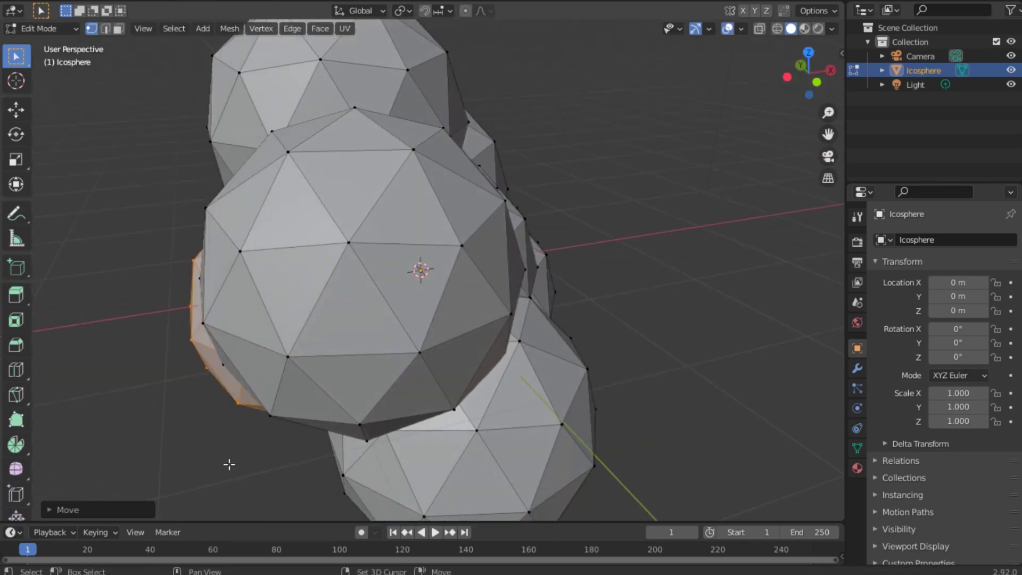
key("g")
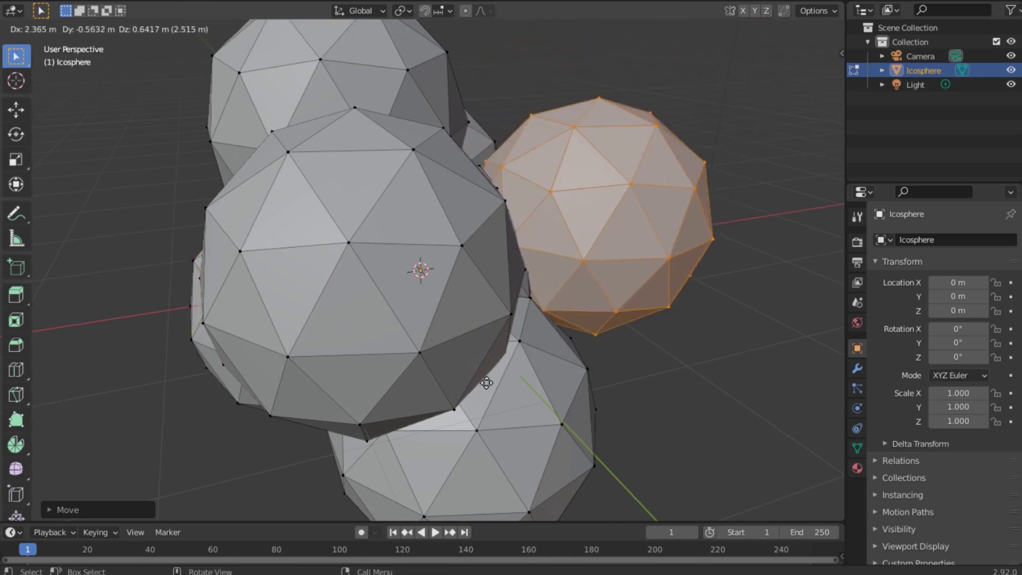
left_click(453, 381)
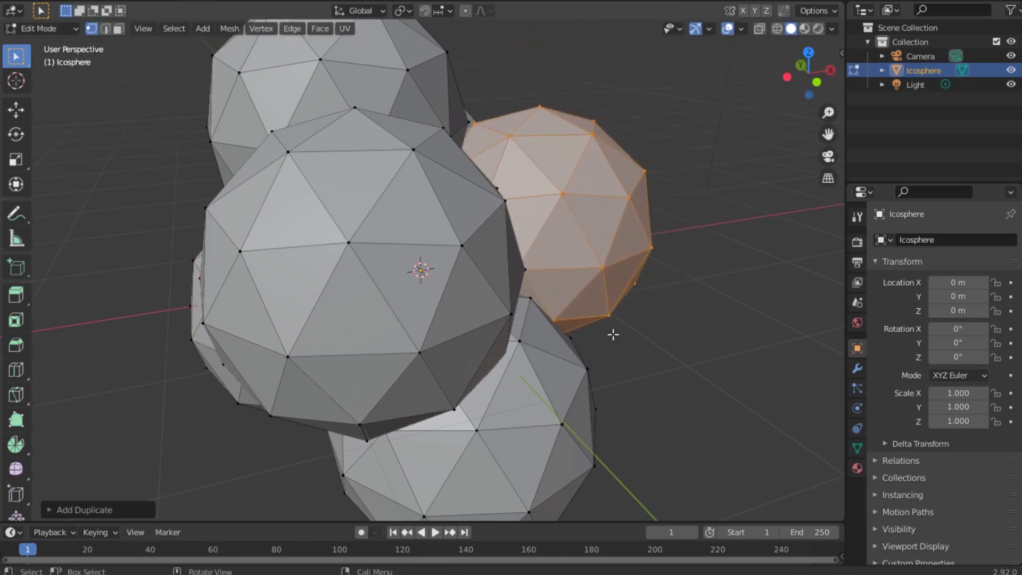
left_click(652, 248)
left_click(75, 28)
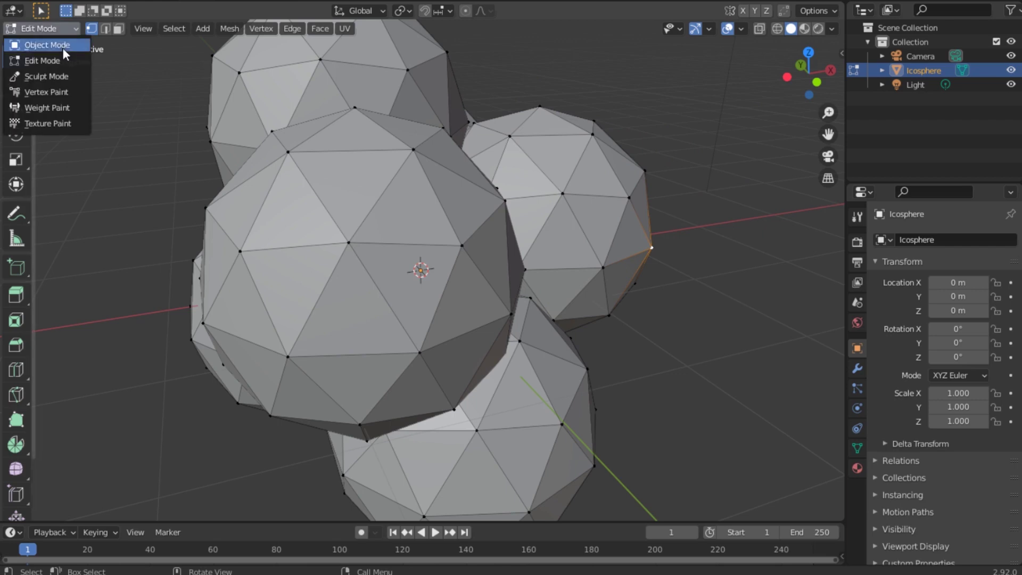
left_click(67, 44)
Apply Shade Smooth to the icosphere cluster.
key("ctrl+z")
key("ctrl+z")
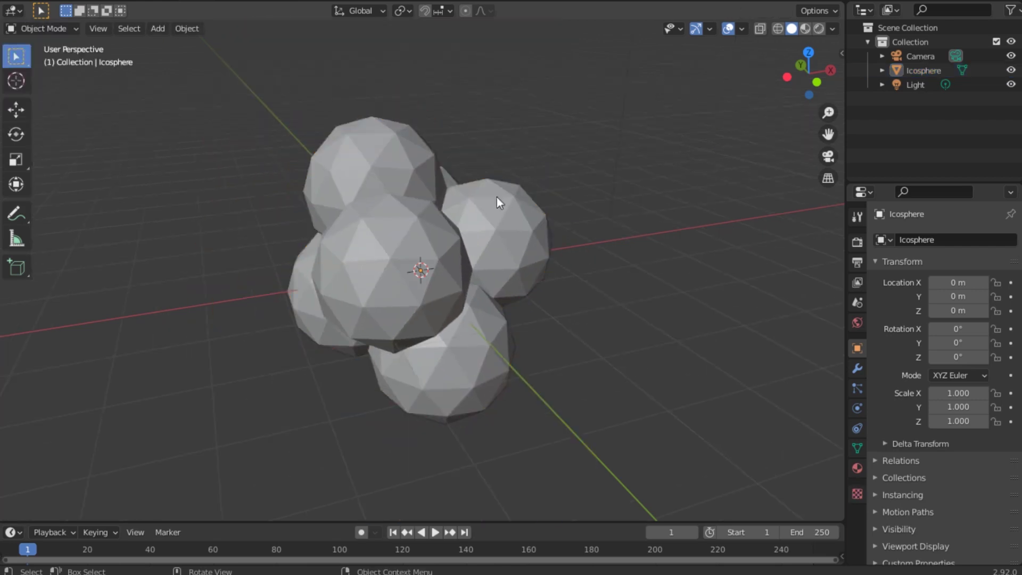
left_click_drag(780, 81, 376, 315)
right_click(403, 246)
left_click(438, 264)
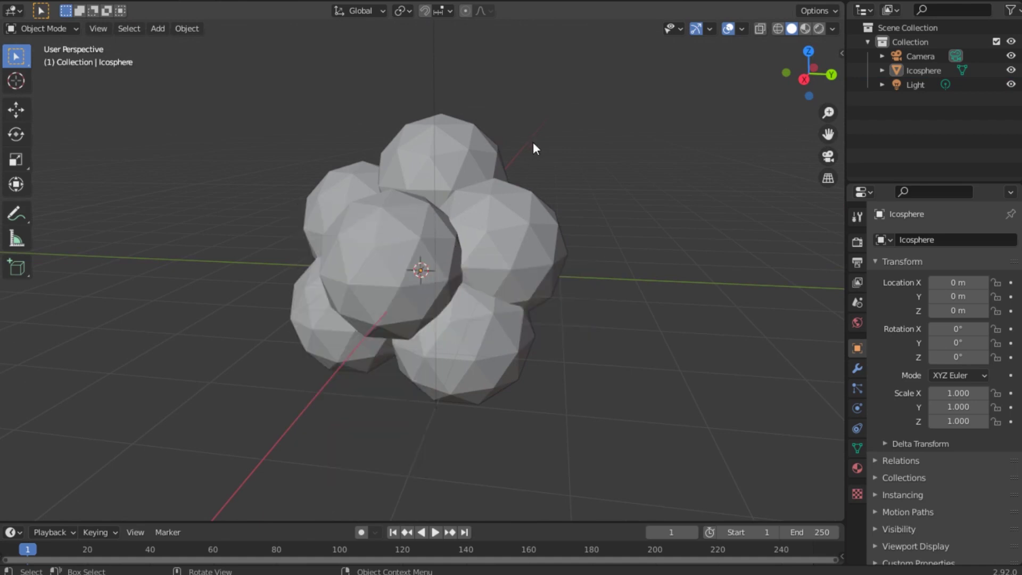
left_click(490, 177)
right_click(465, 180)
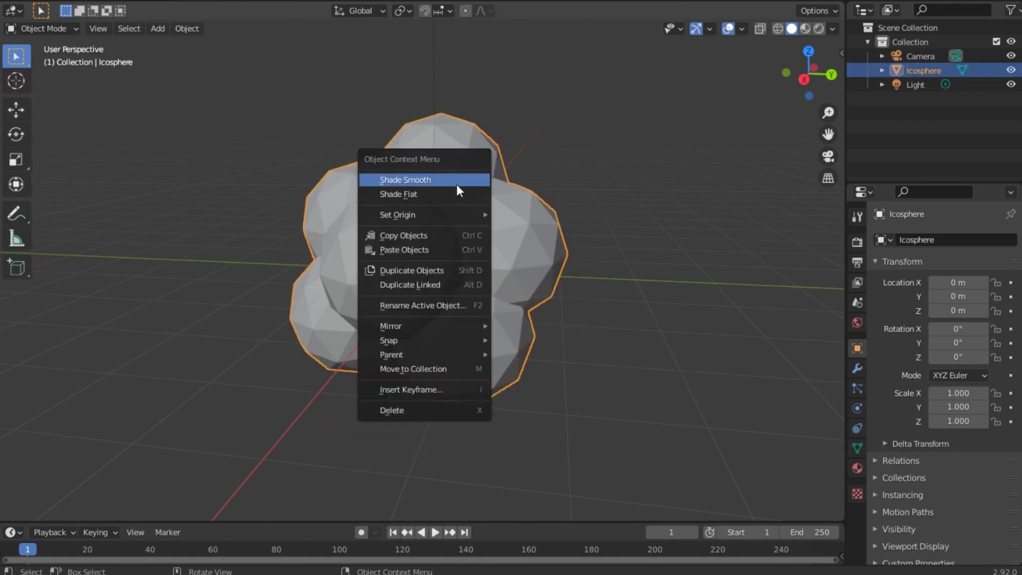
left_click(456, 183)
left_click(519, 128)
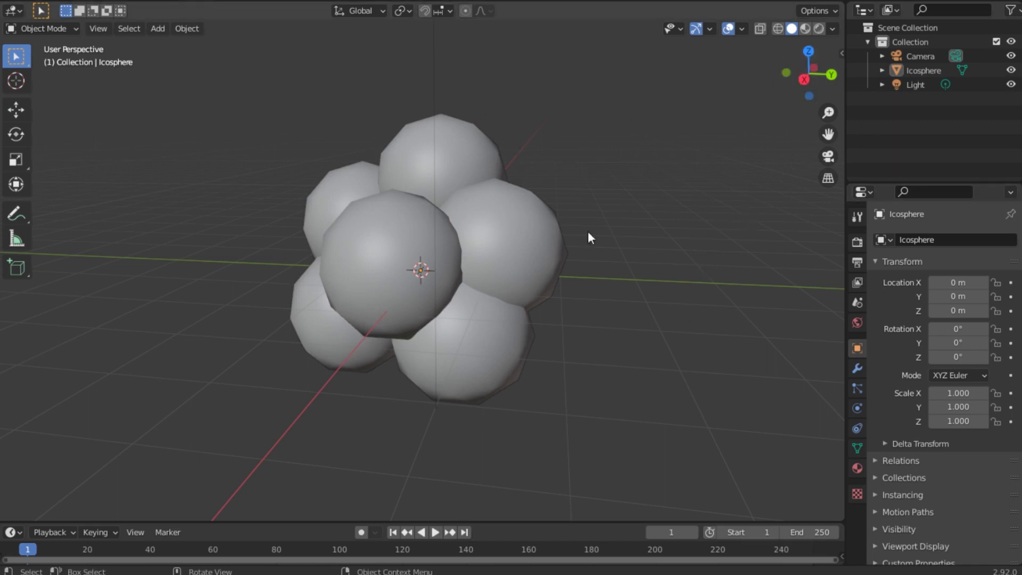
Add an empty Volume object to the scene.
key("shift+a")
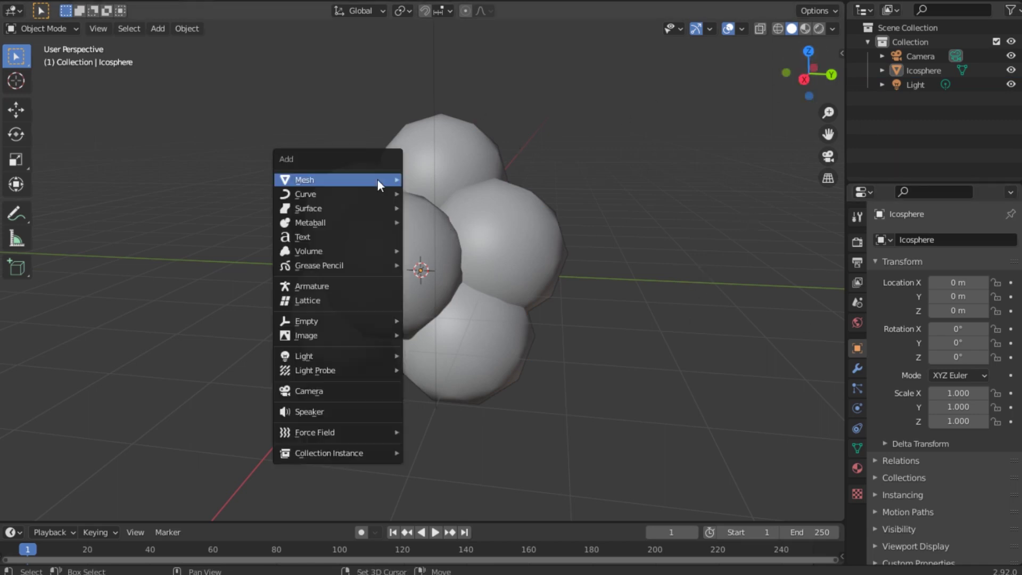
mouse_move(364, 256)
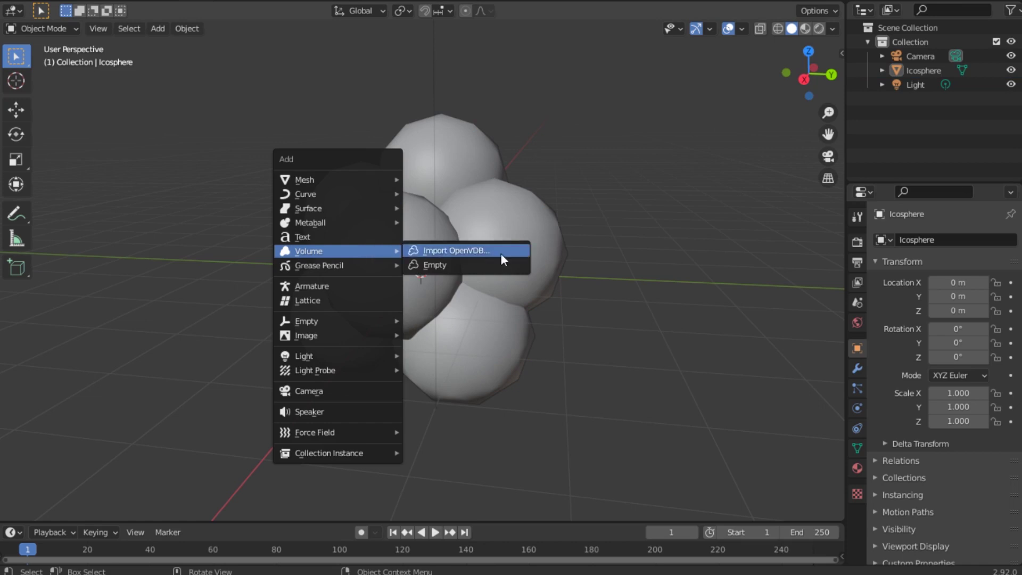
left_click(455, 267)
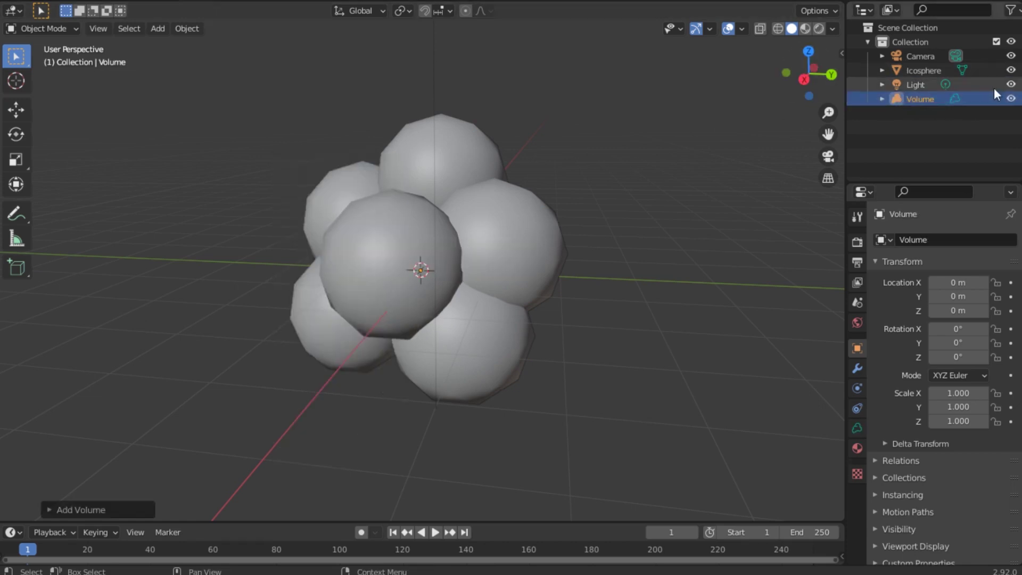
Give the Volume object a Mesh to Volume modifier built from the Icosphere.
left_click(855, 369)
left_click(933, 240)
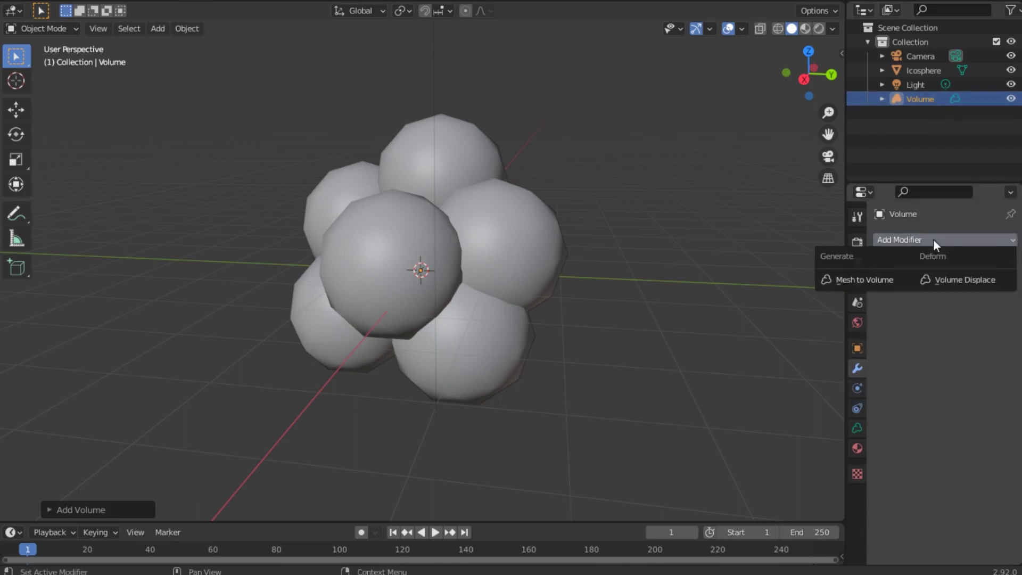
left_click(861, 281)
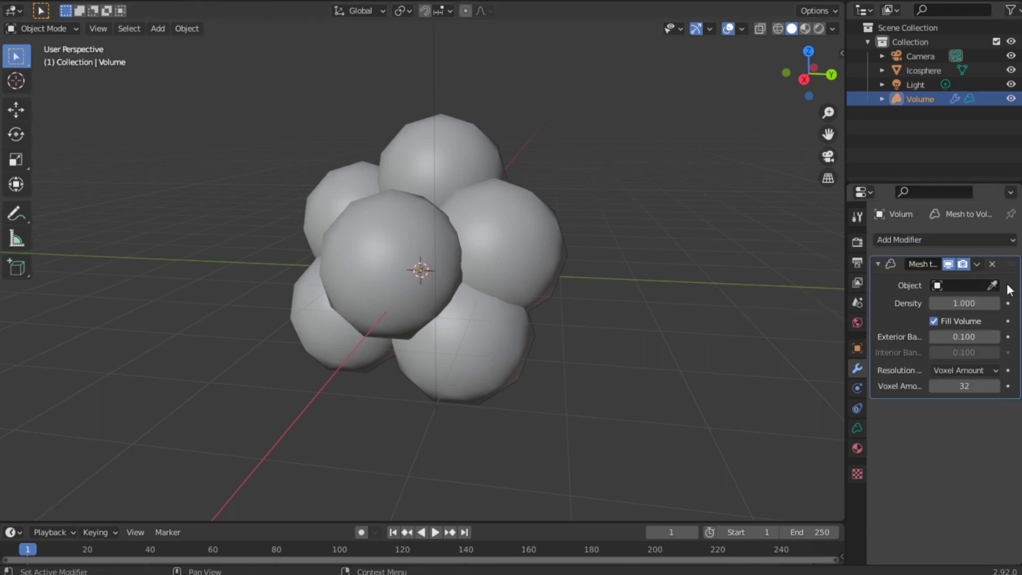
left_click(945, 286)
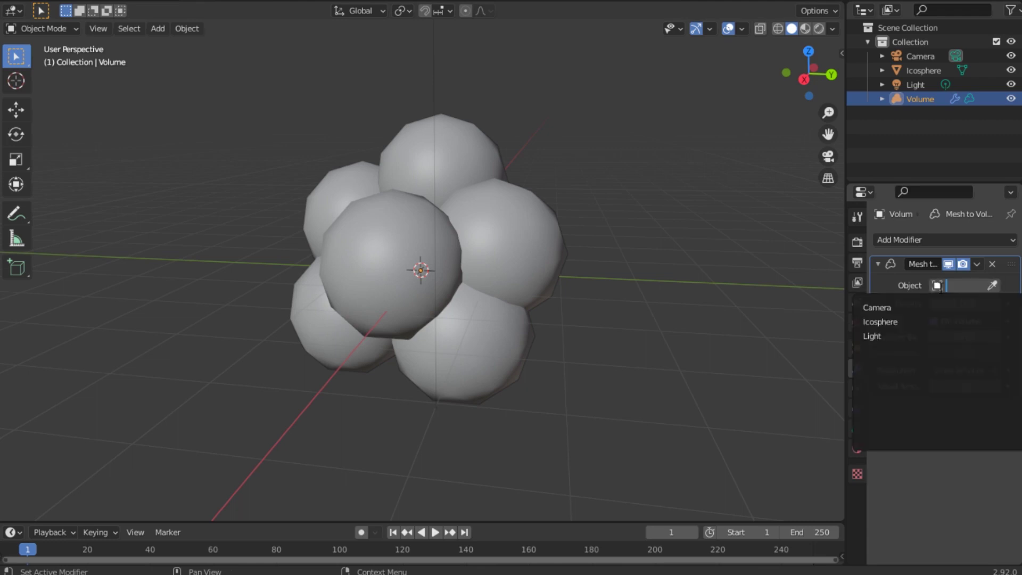
left_click(915, 322)
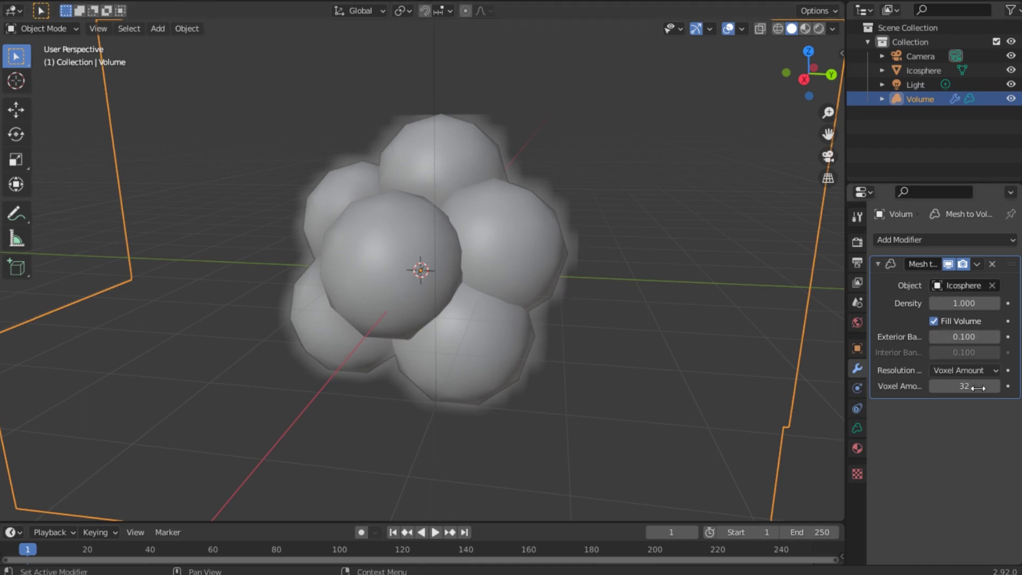
Set the Mesh to Volume Voxel Amount to 64.
left_click(964, 386)
key("BackSpace")
key("BackSpace")
type("64")
key("Return")
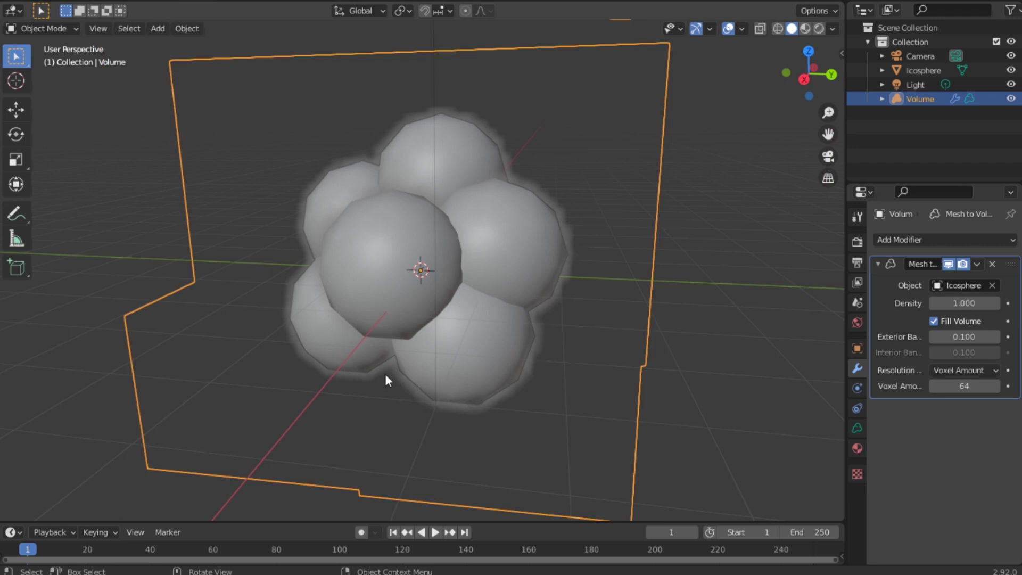
Add a Volume Displace modifier driven by a new Clouds texture, viewed in Rendered shading.
left_click(924, 239)
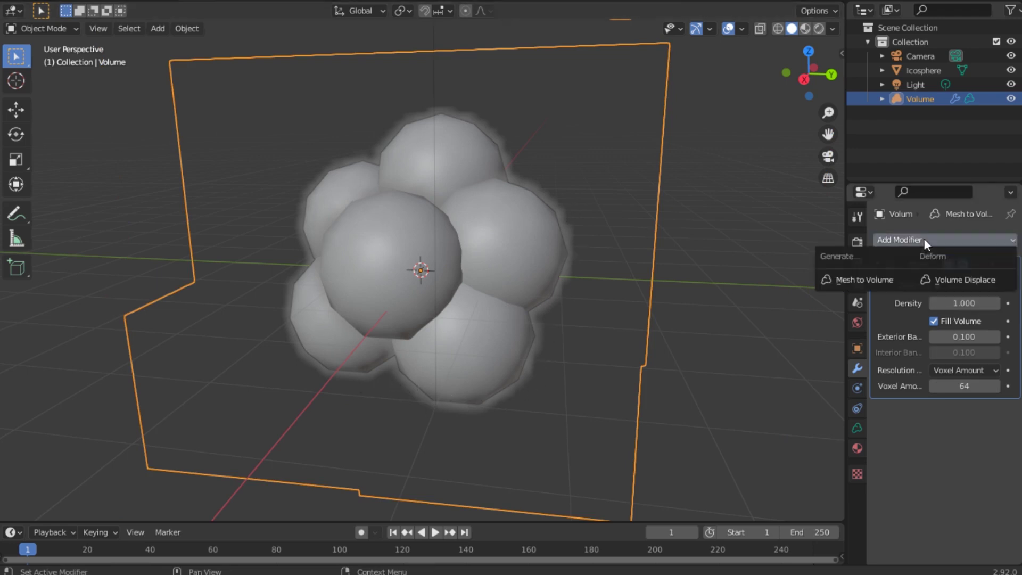
left_click(959, 280)
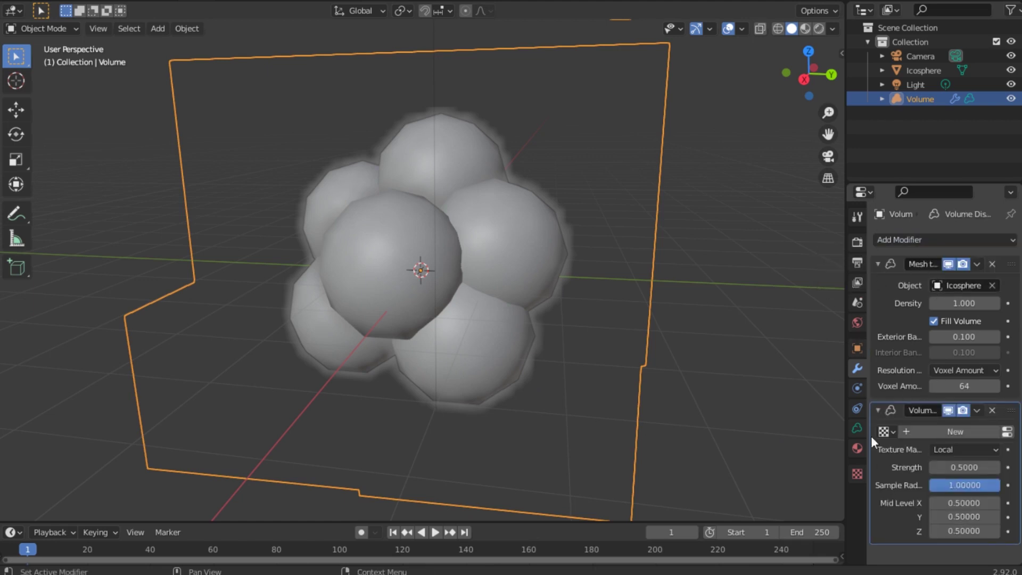
left_click(950, 431)
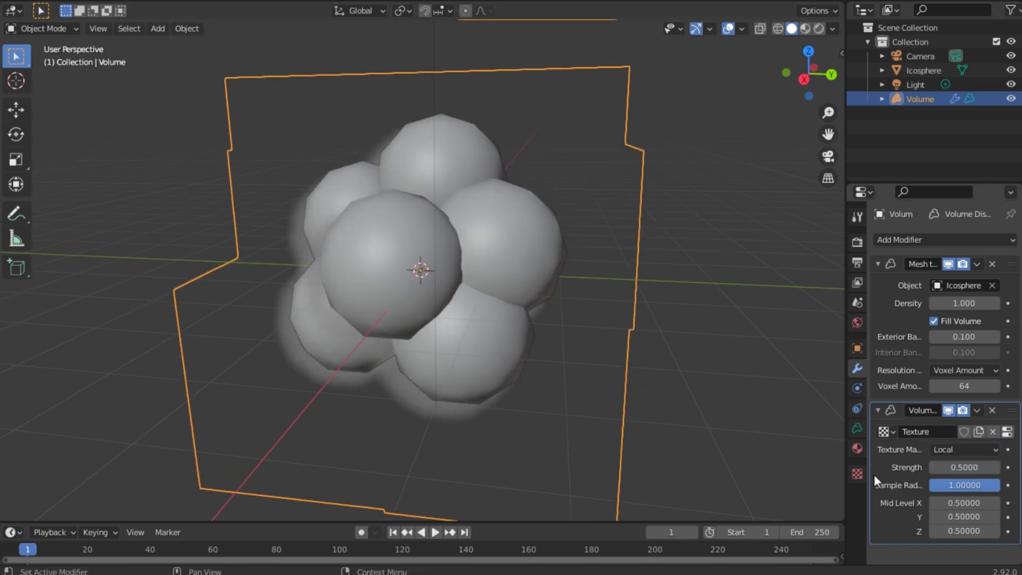
left_click(857, 473)
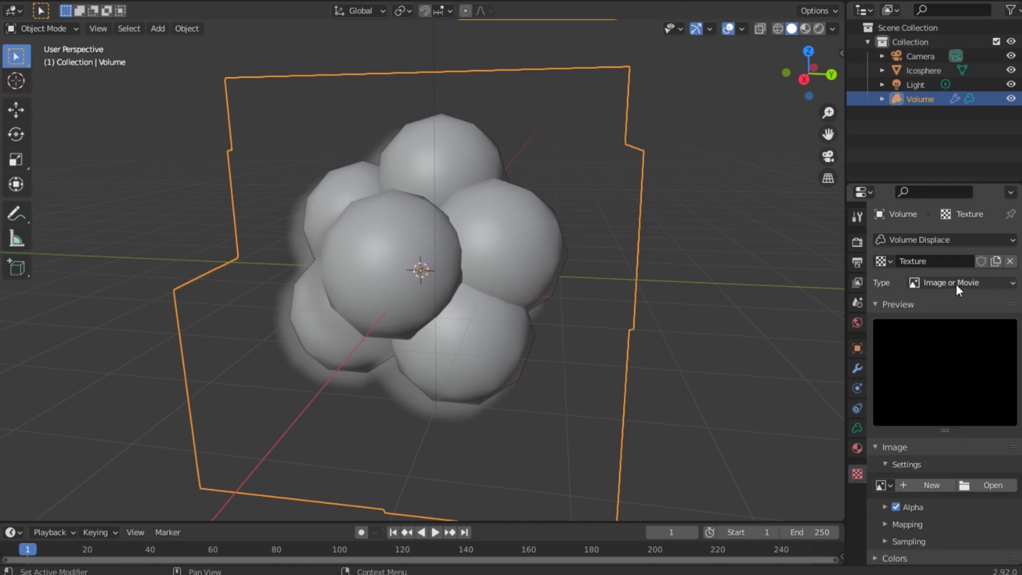
left_click(1011, 283)
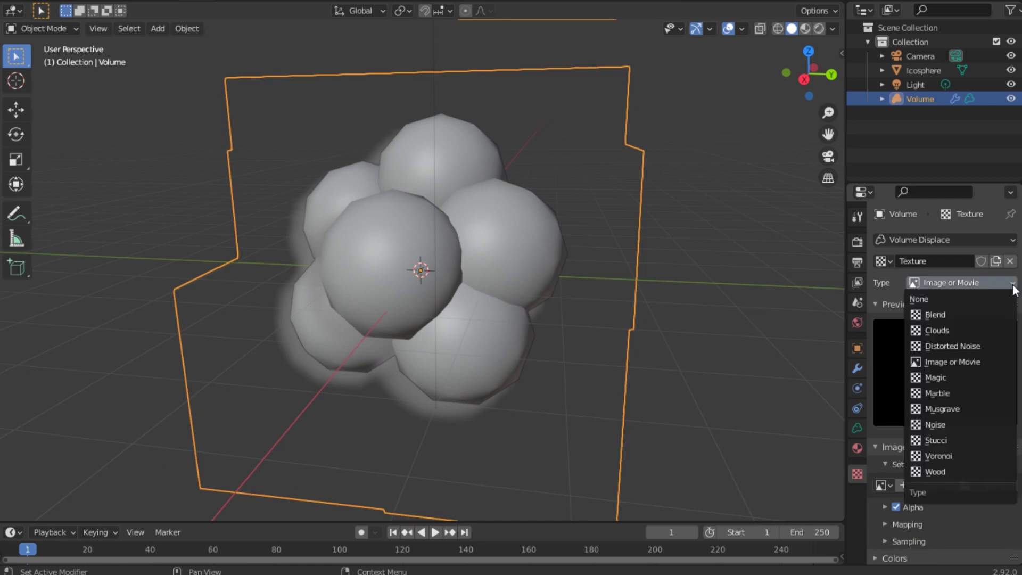
left_click(947, 332)
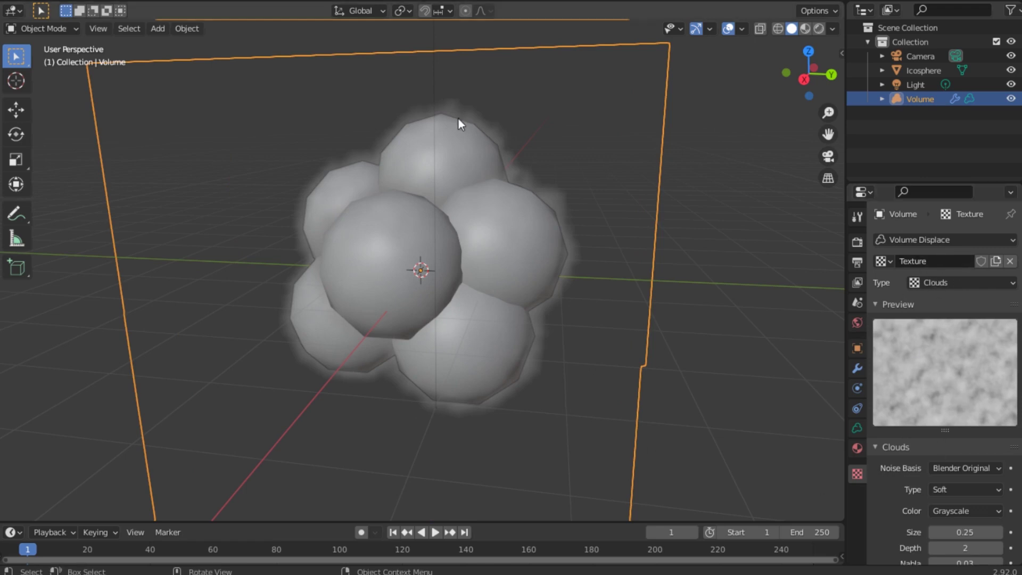
scroll(910, 372, "down", 2)
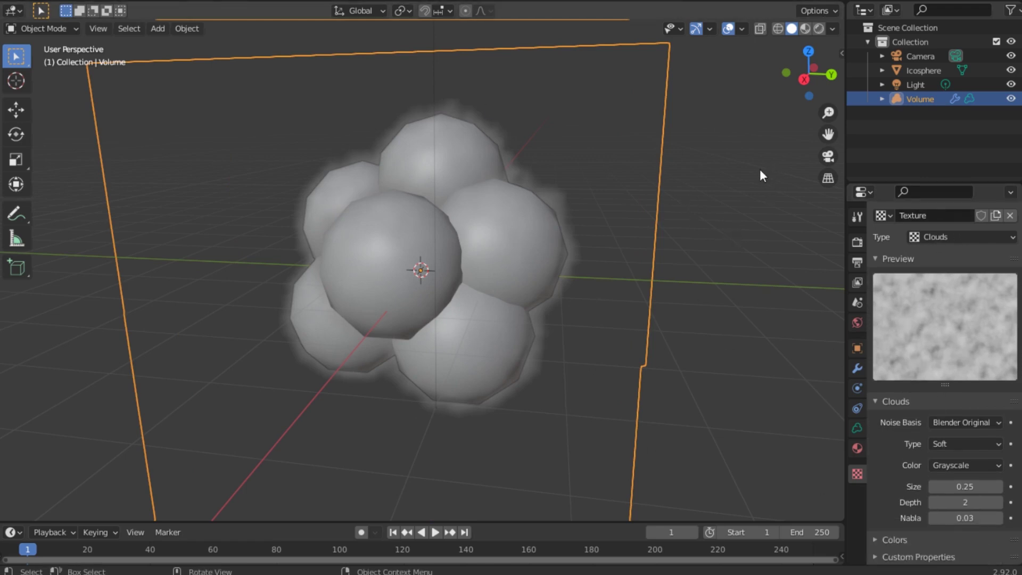
left_click(819, 29)
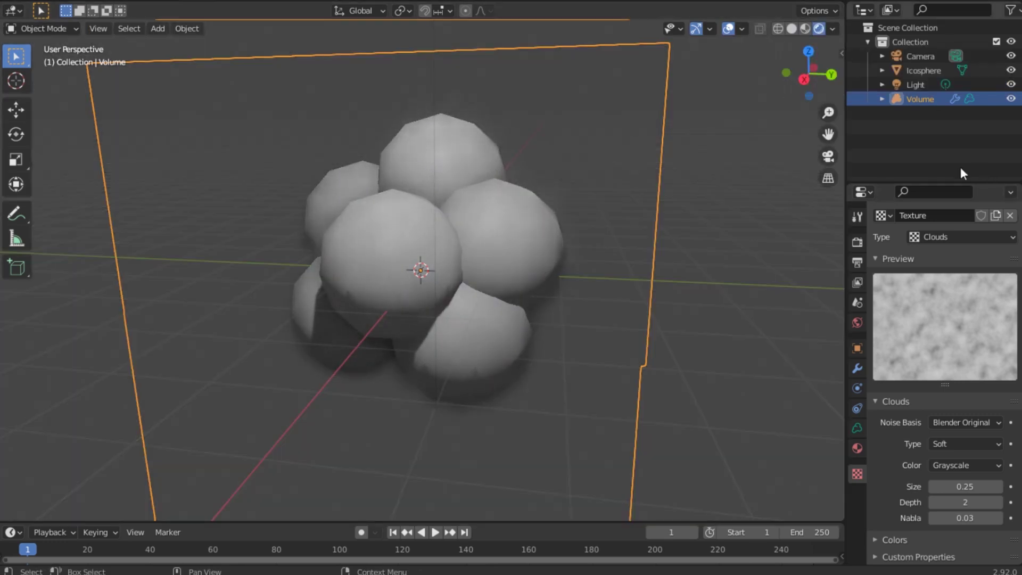
Set the render engine to Cycles.
left_click(856, 242)
scroll(975, 219, "up", 2)
left_click(975, 239)
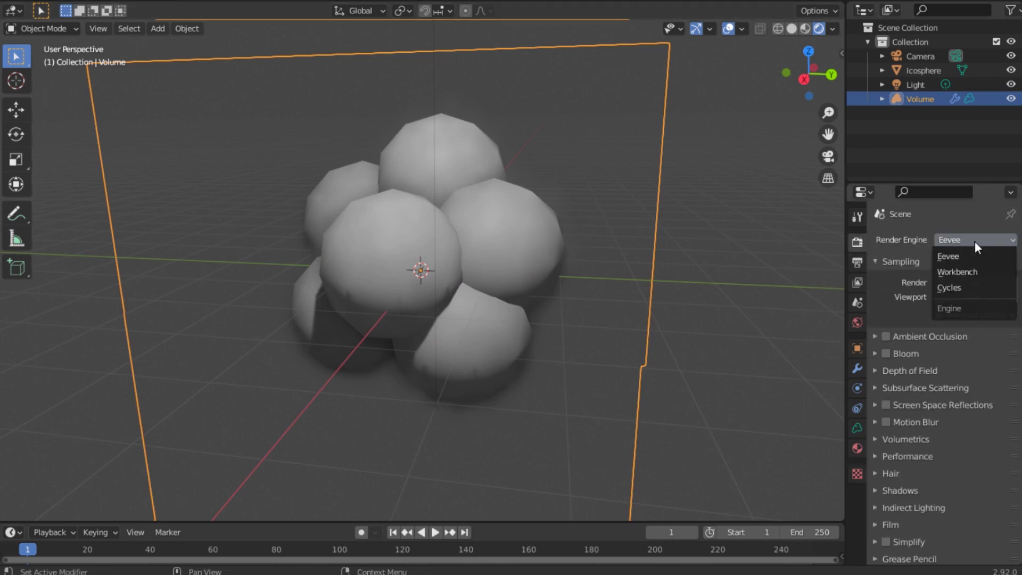
left_click(953, 288)
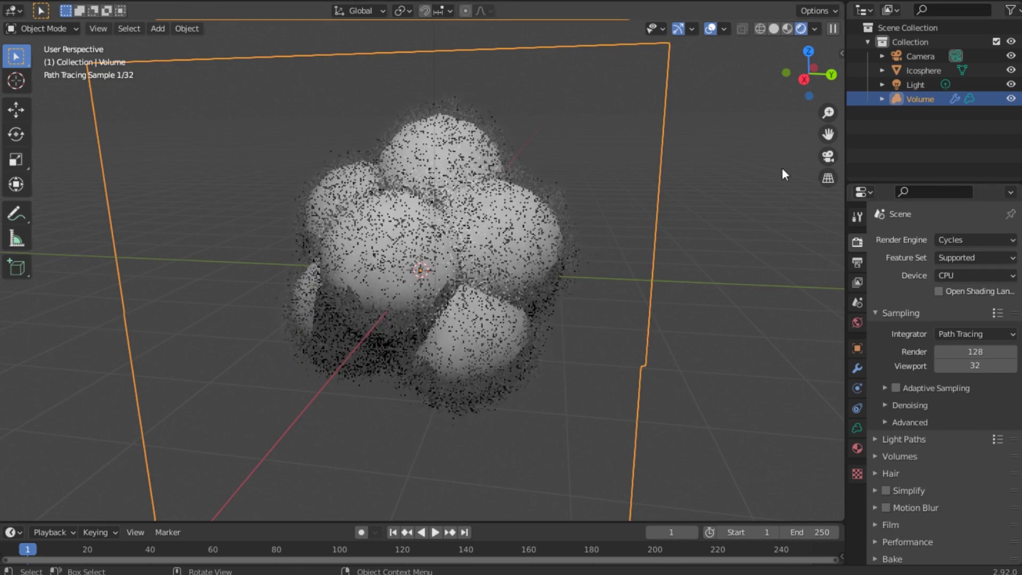
Move the Icosphere into a new collection named Blocks and exclude it from the scene.
left_click(914, 71)
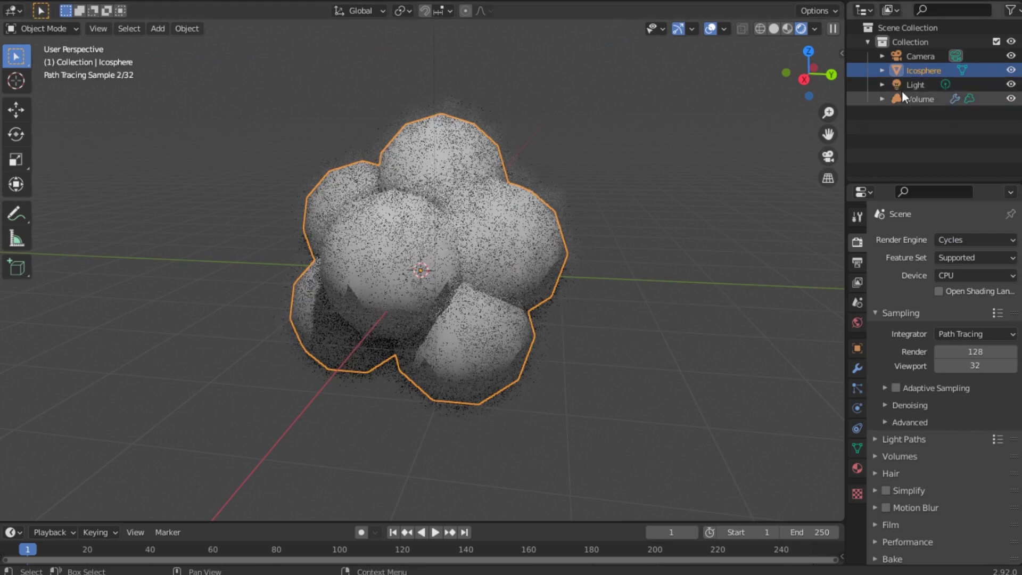
key("m")
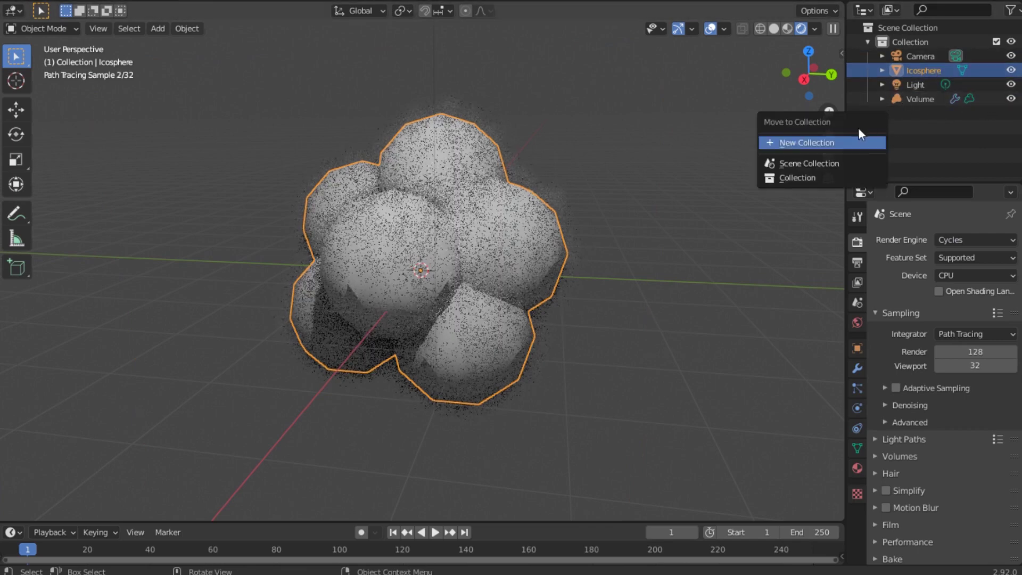
left_click(853, 141)
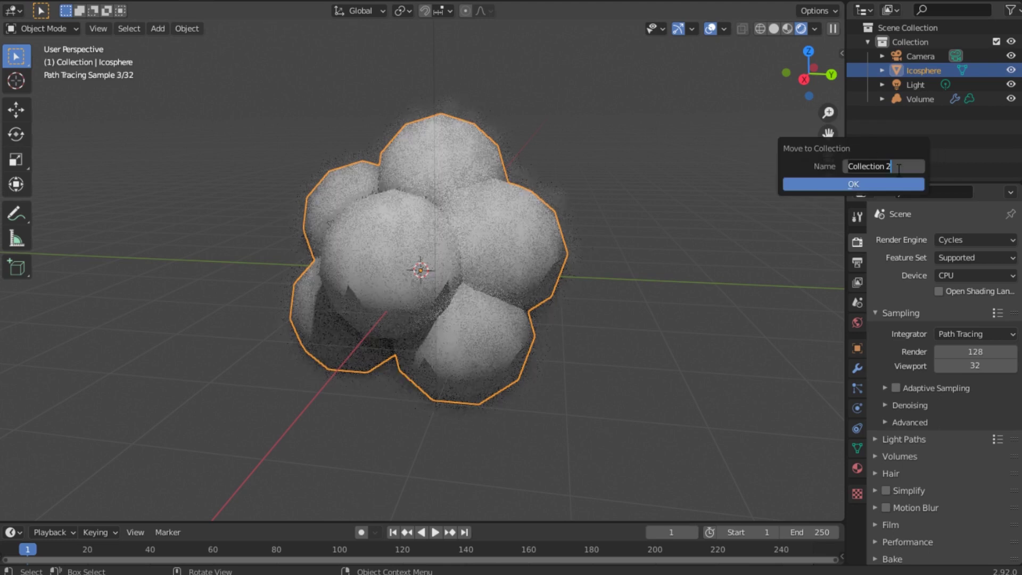
key("Home")
key("ctrl+a")
type("Blocks")
left_click(858, 184)
left_click(851, 186)
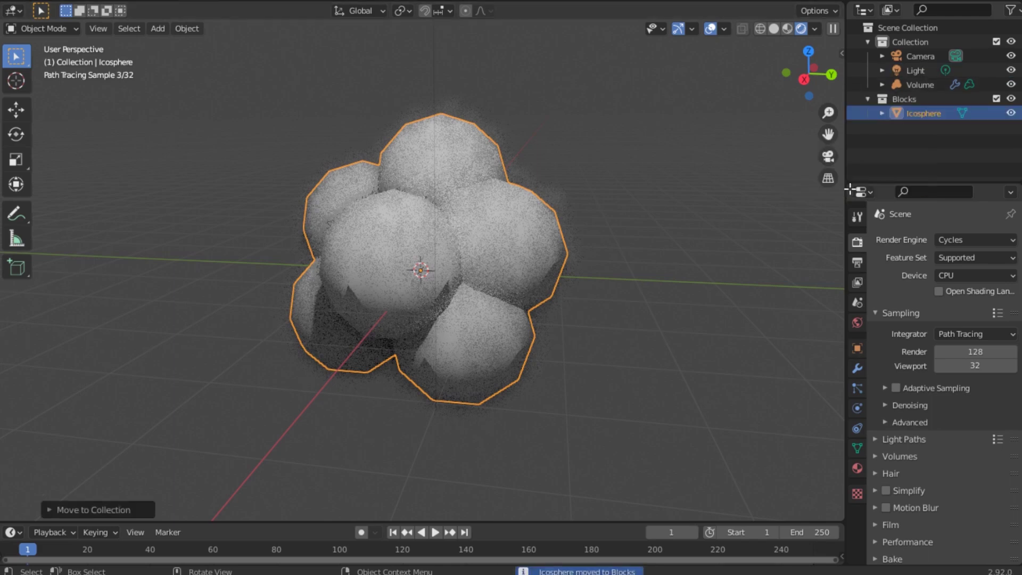
left_click(995, 99)
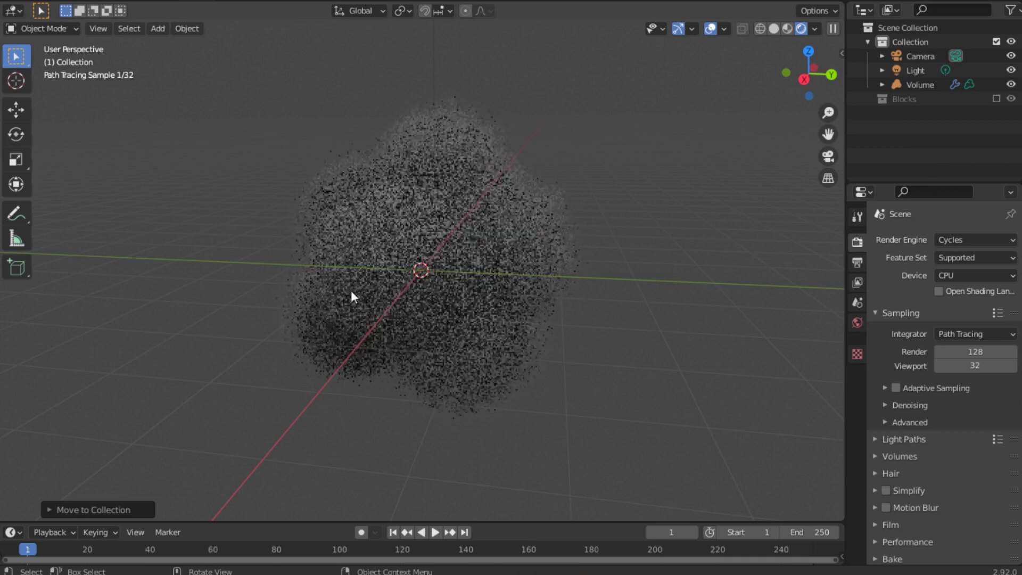
left_click(927, 86)
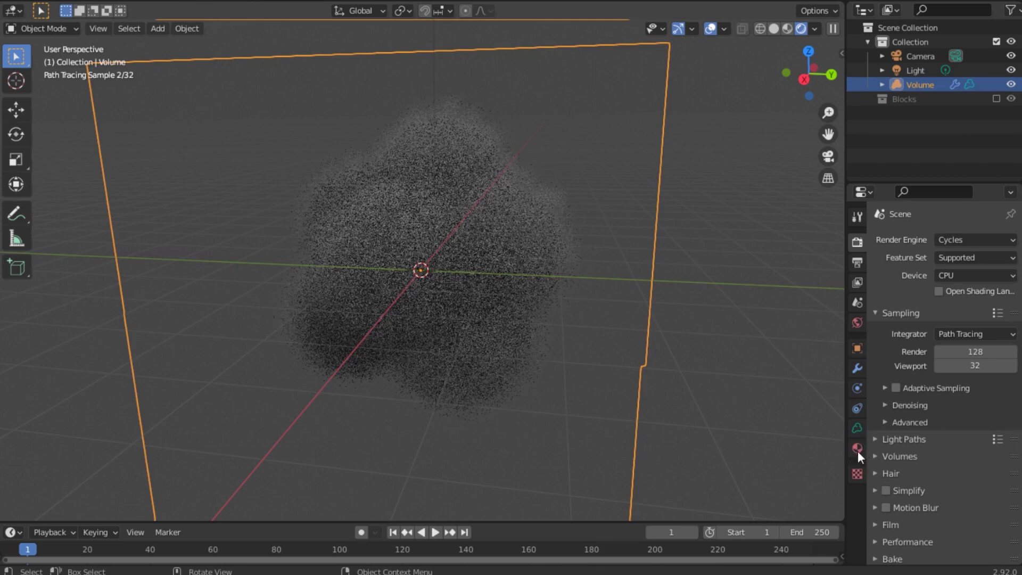
Give the Volume a new Material.001 whose Principled Volume colour is pure white.
key("alt+a")
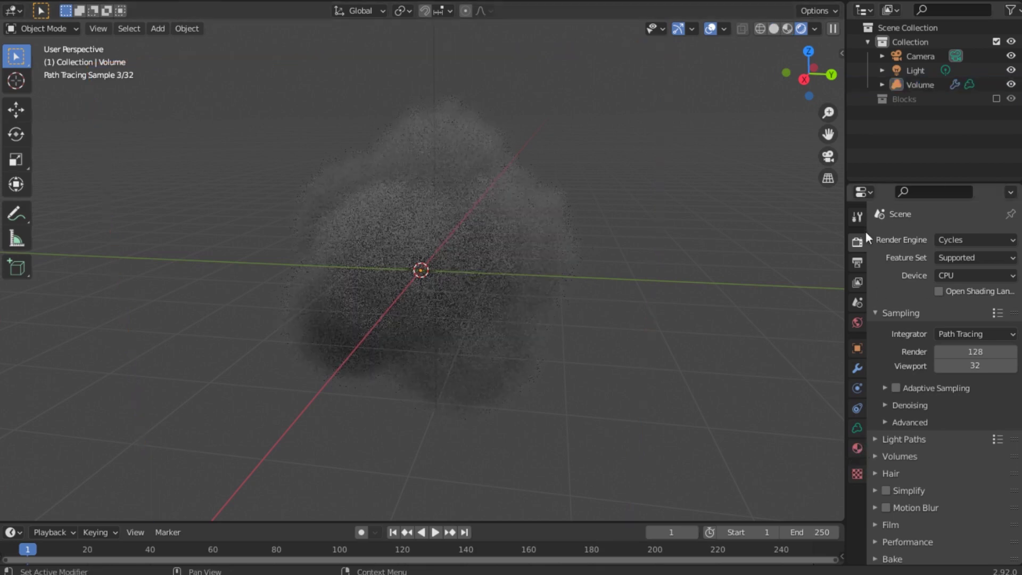
left_click(774, 28)
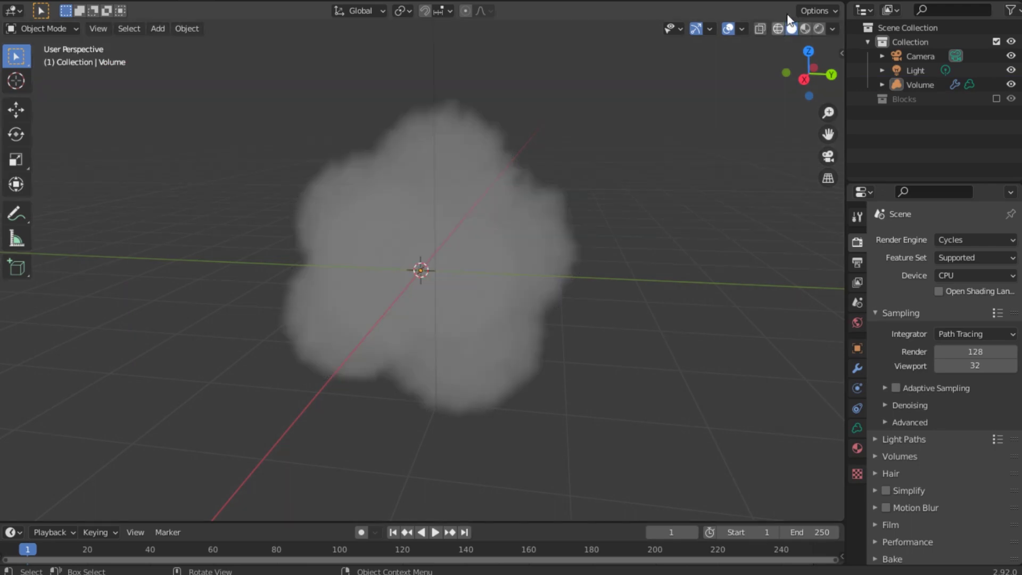
left_click(856, 447)
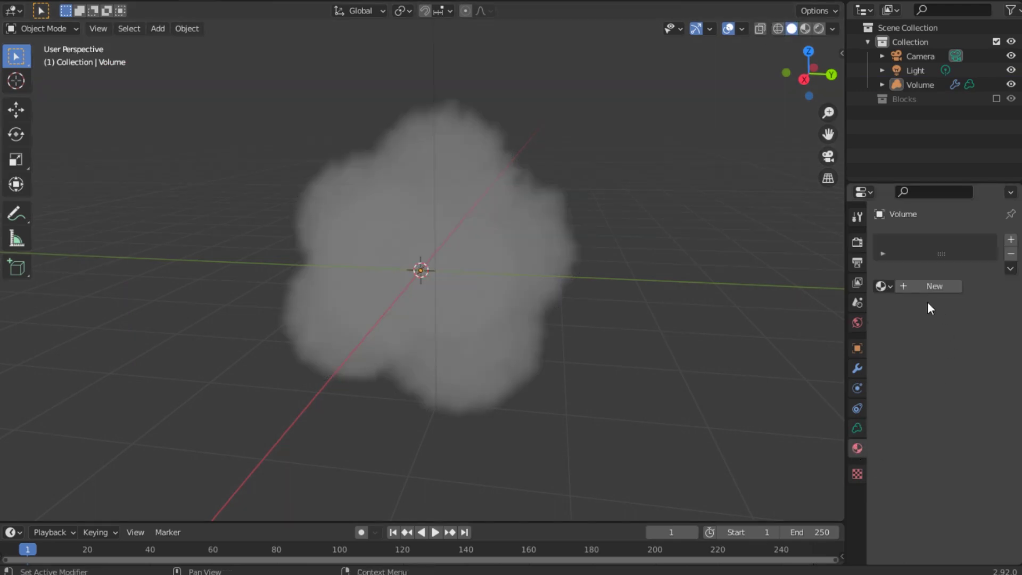
left_click(934, 283)
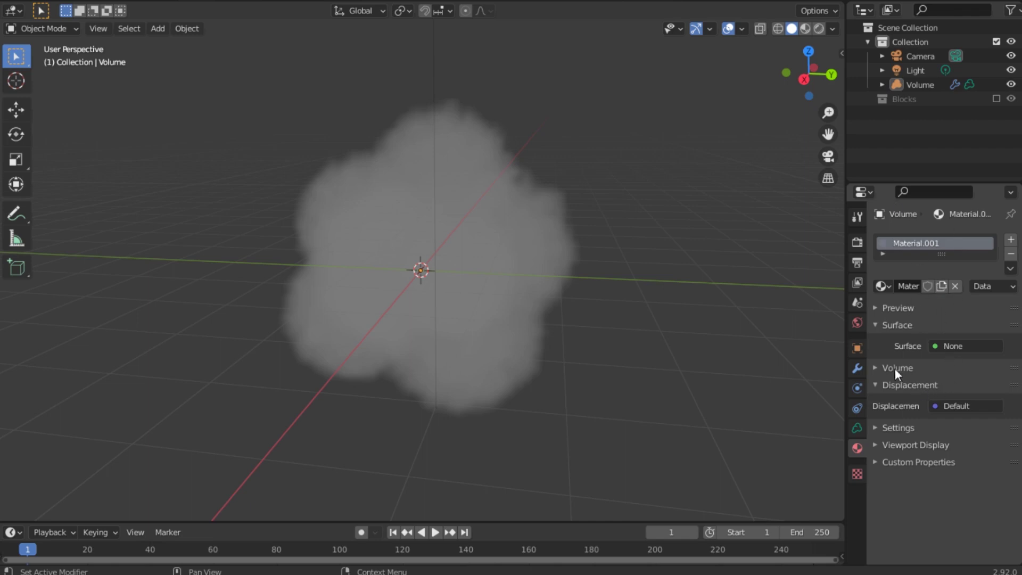
left_click(875, 370)
left_click(972, 415)
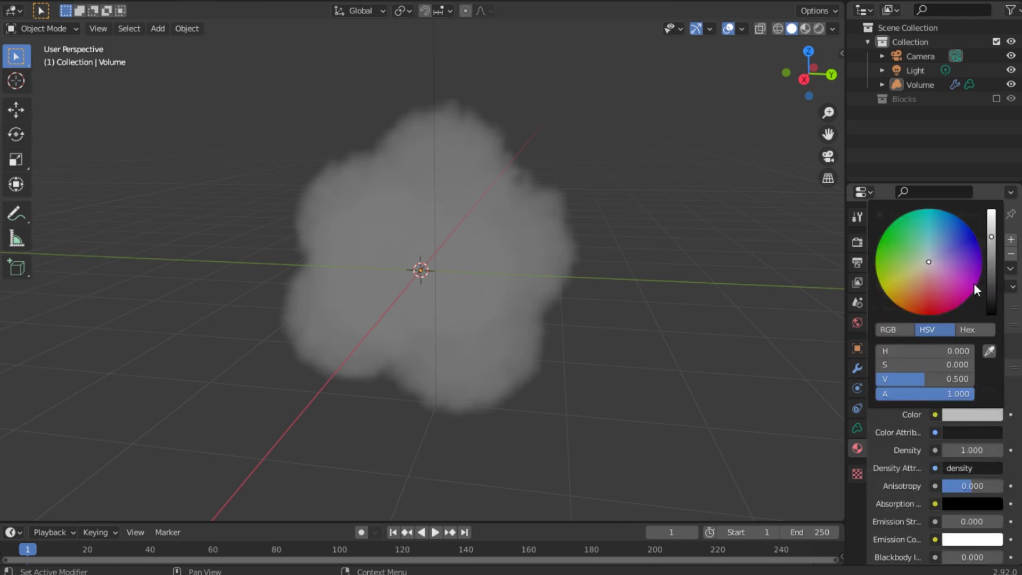
left_click_drag(993, 230, 991, 211)
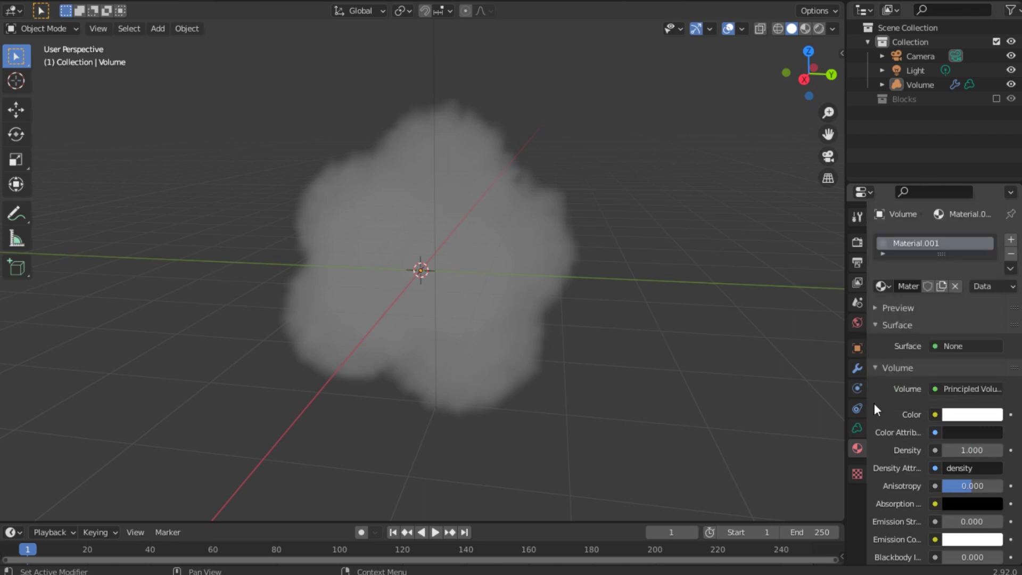
left_click(556, 222)
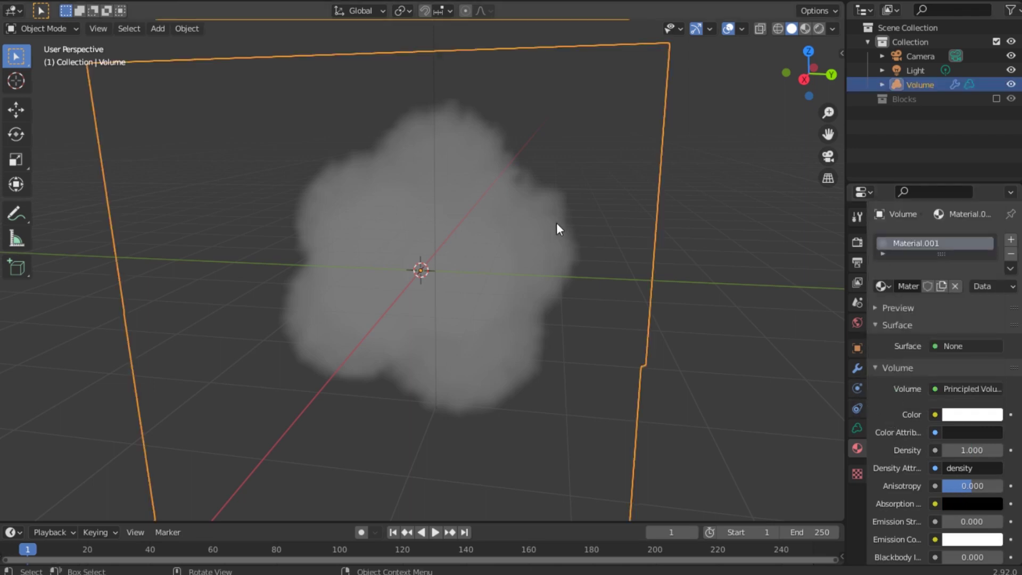
Raise the Mesh to Volume density to 10 and view the thicker cloud rendered.
left_click(857, 367)
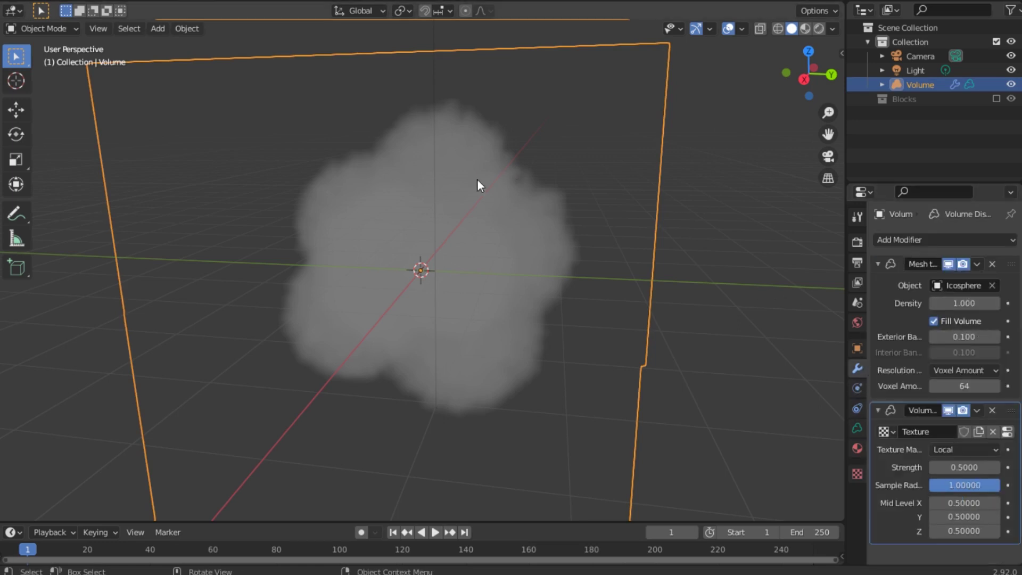
left_click(959, 302)
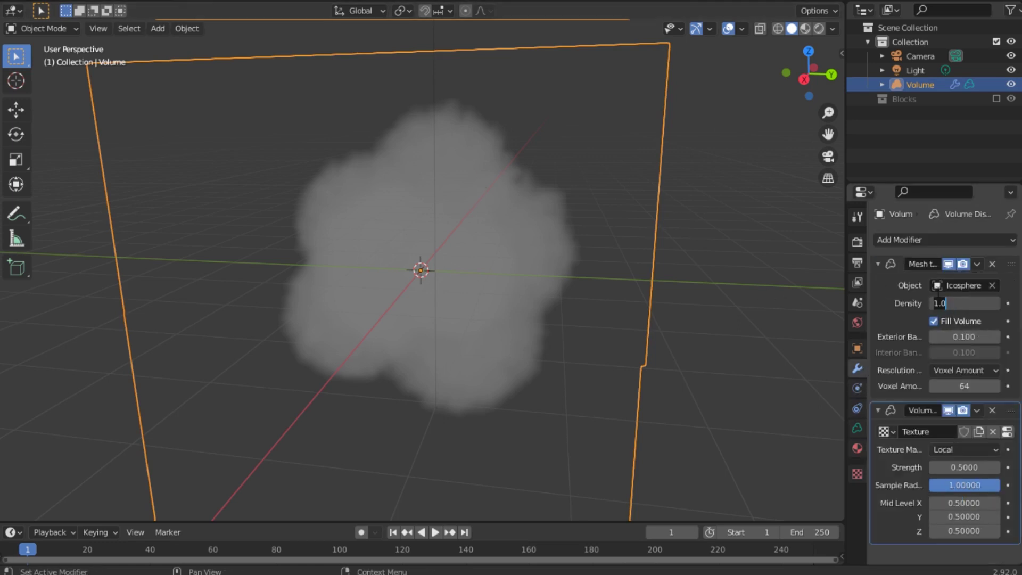
type("10")
key("Return")
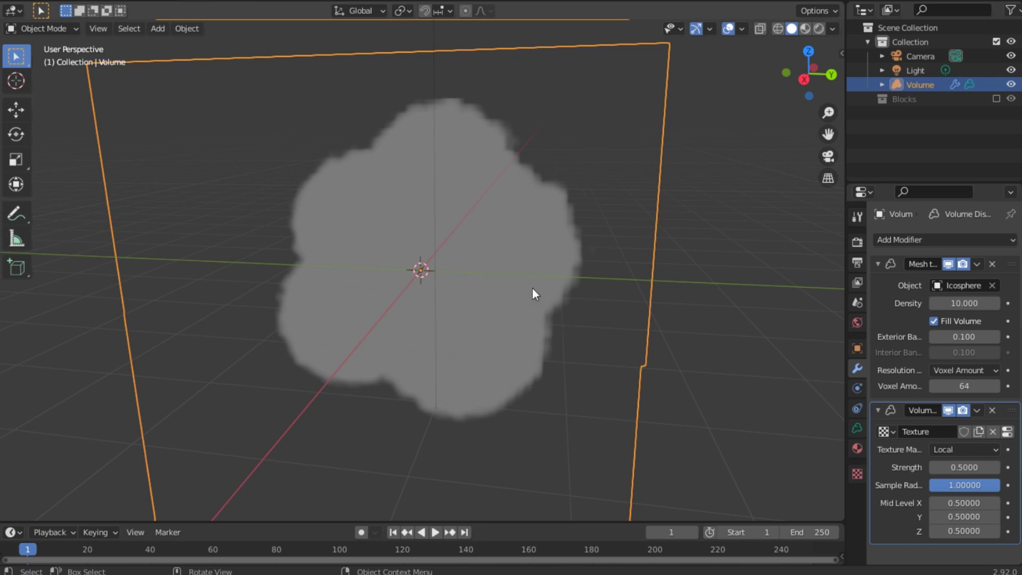
left_click(910, 133)
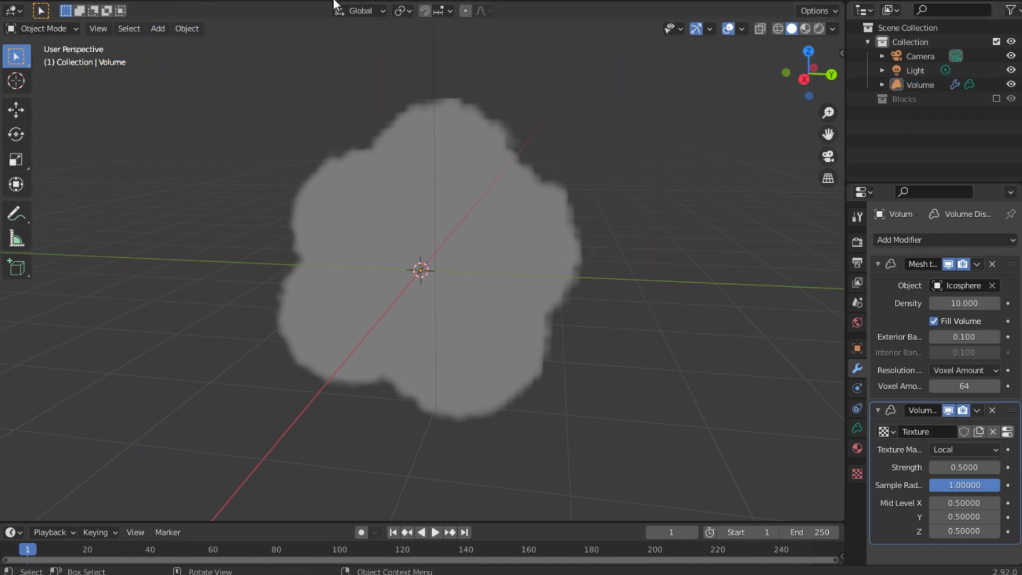
left_click(819, 29)
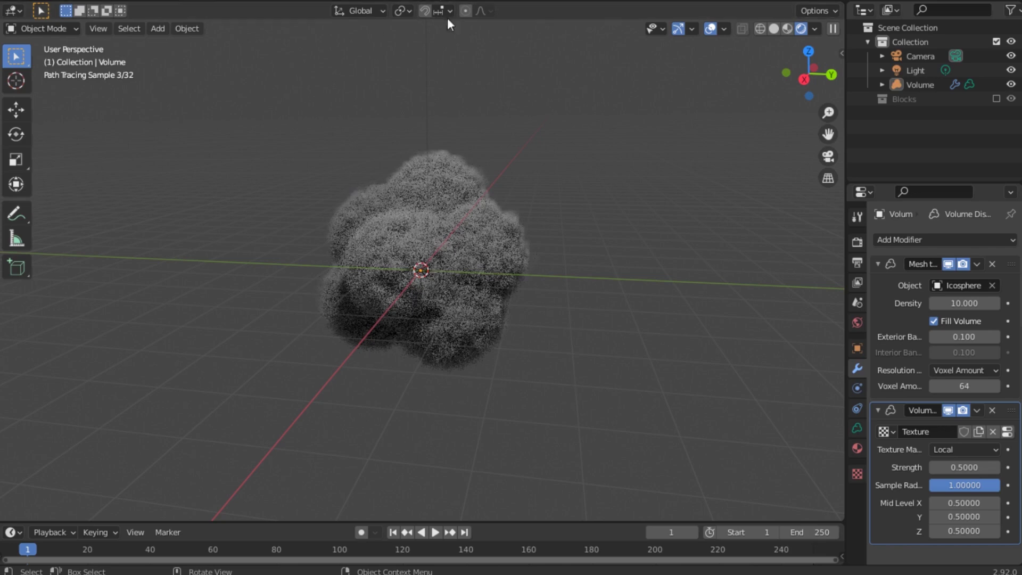
Show the World node tree in the Shading workspace.
left_click(448, 2)
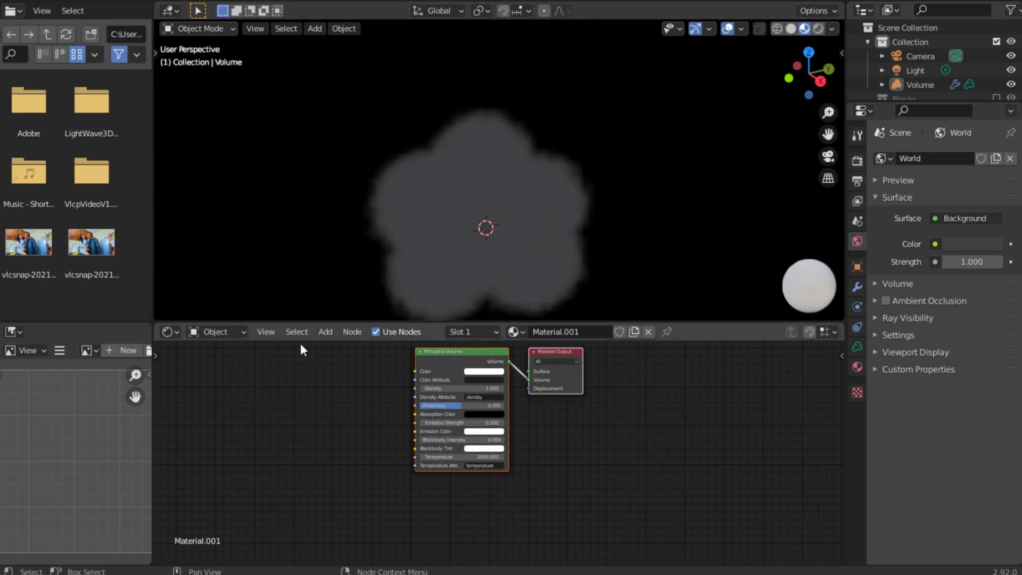
left_click(232, 332)
left_click(230, 363)
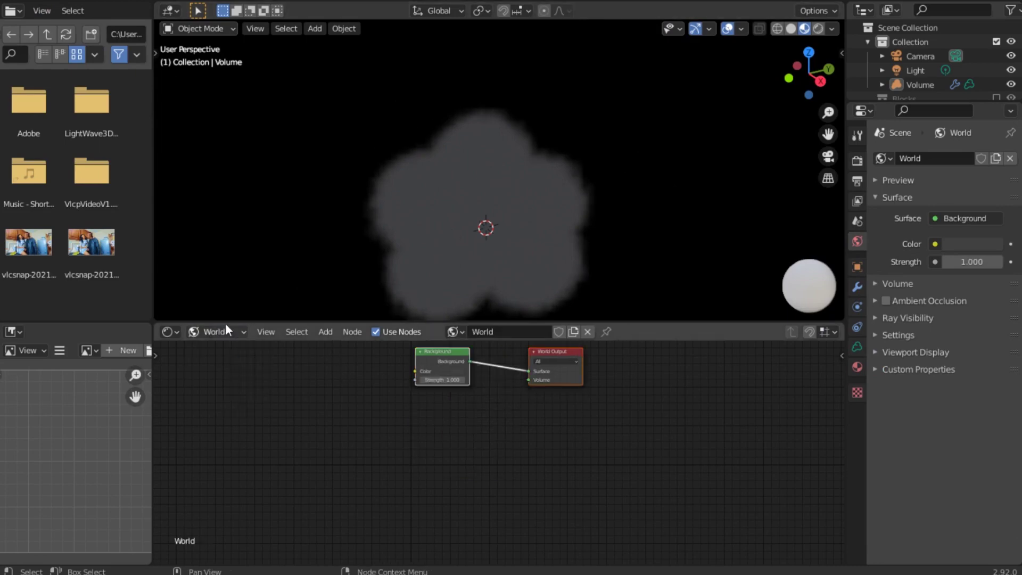
Add an Environment Texture node and link its Color to the Background Color input.
key("shift+a")
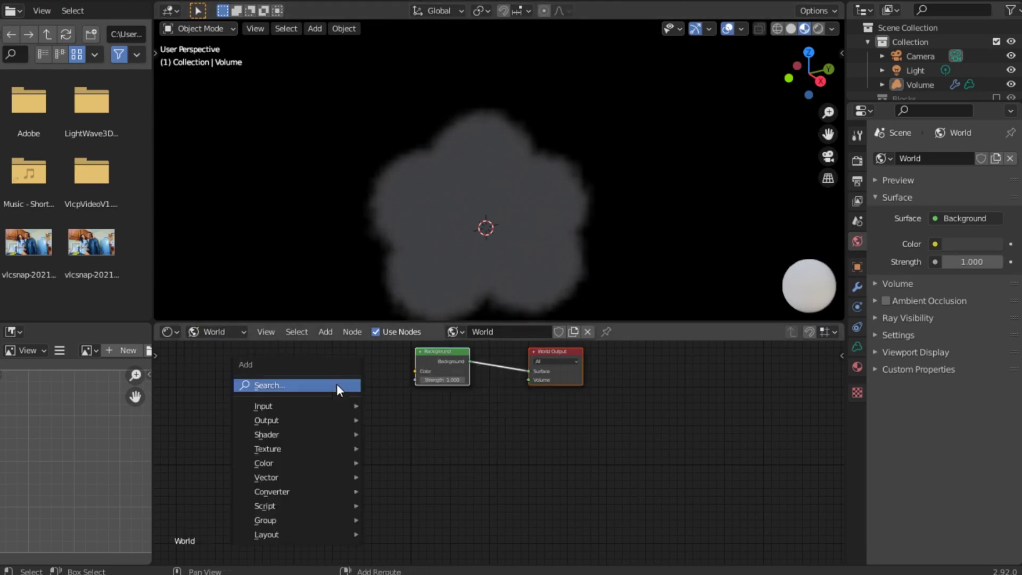
left_click(336, 384)
type("en")
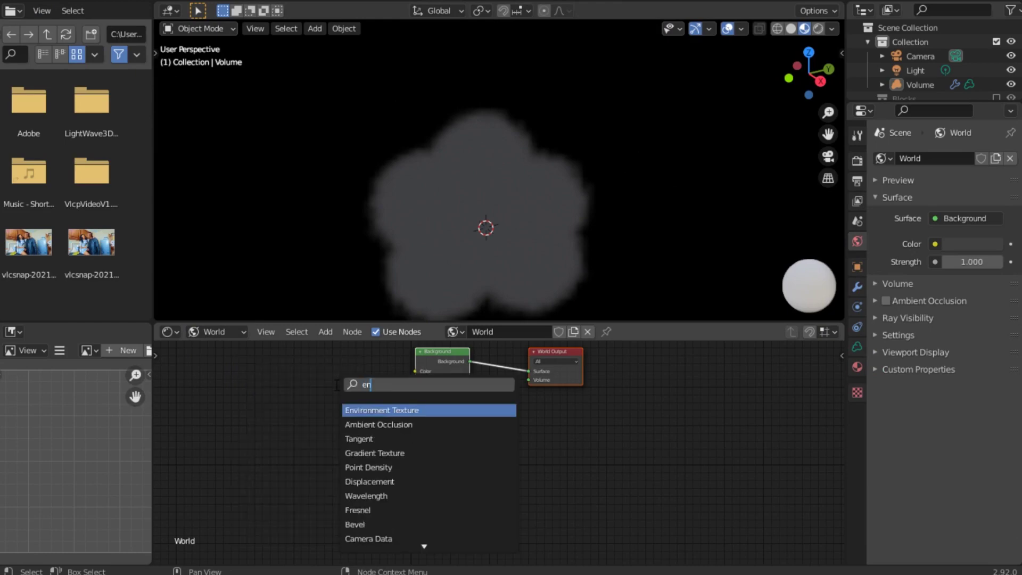
type("v")
left_click(389, 409)
left_click(362, 376)
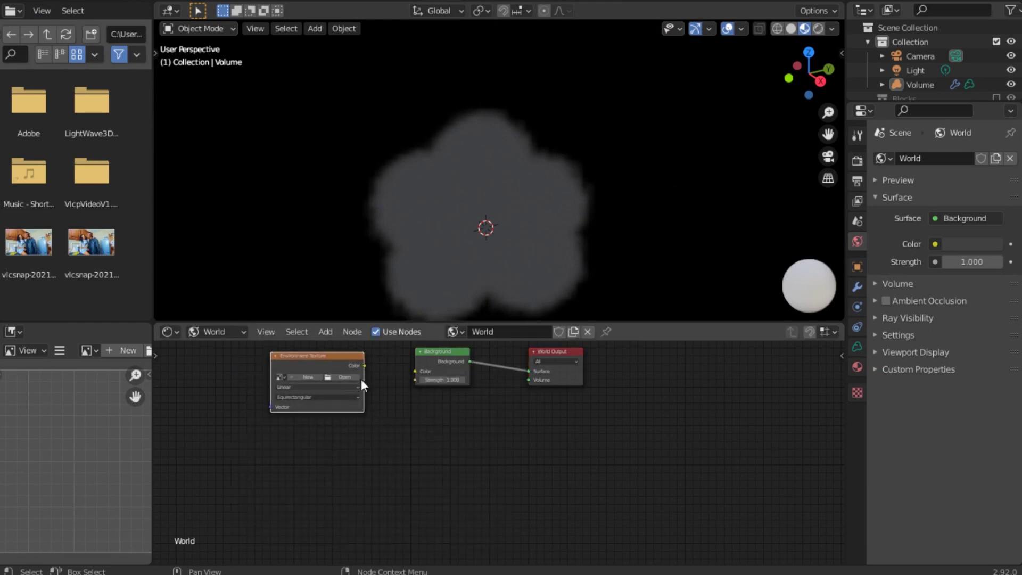
left_click_drag(365, 365, 414, 371)
Load small_rural_road_02_4k.hdr from the Hdri folder into the Environment Texture node.
left_click(350, 377)
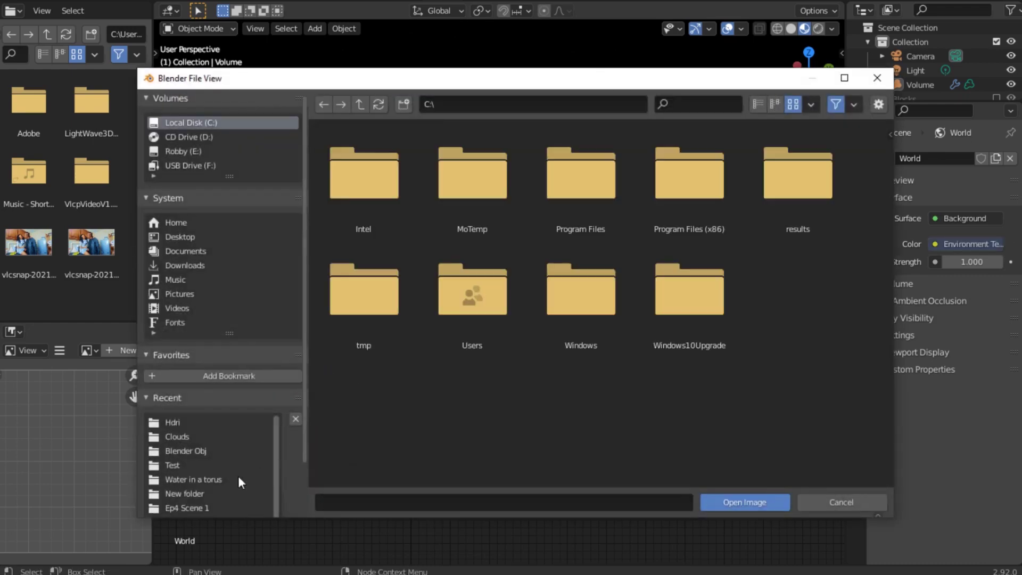
left_click(179, 421)
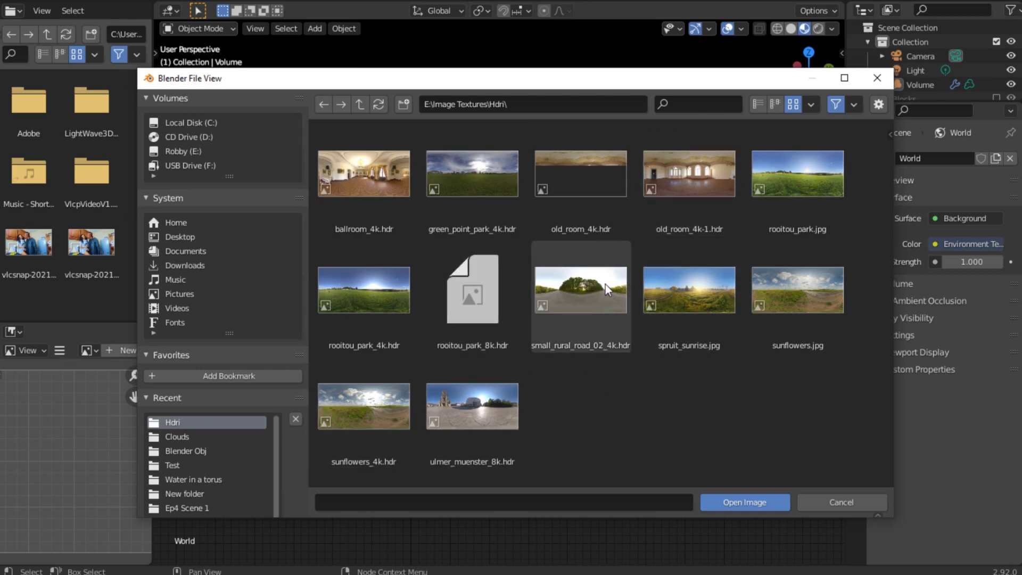
left_click(359, 409)
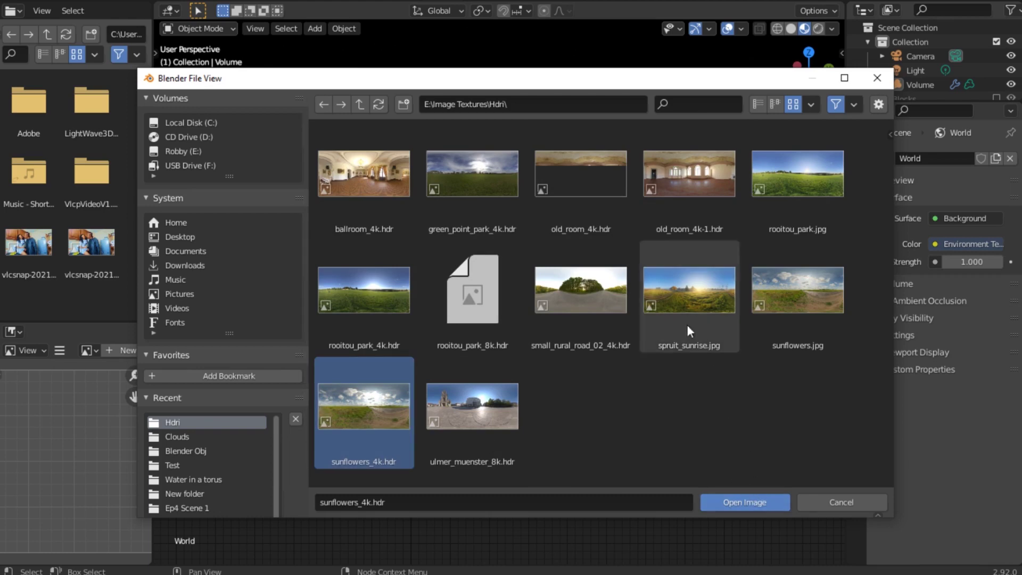
left_click(560, 287)
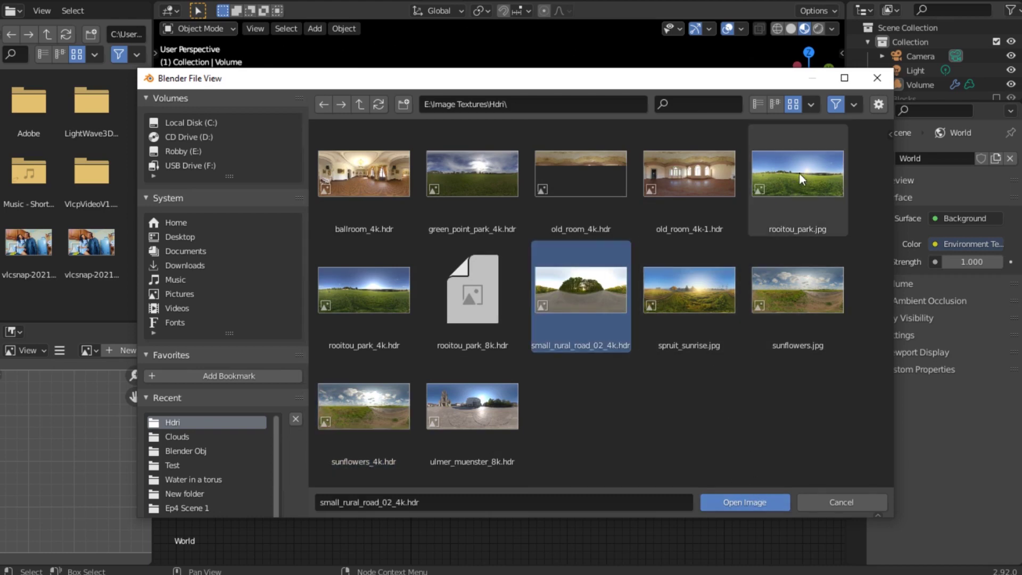
left_click(803, 180)
left_click(573, 311)
left_click(761, 502)
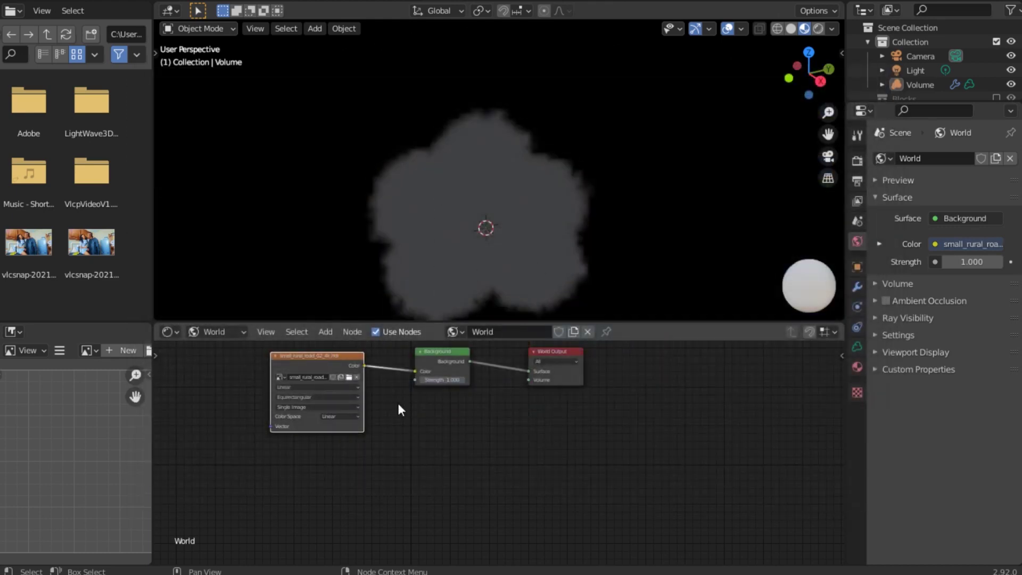
Select the cloud volume and preview it rendered against the rural road HDRI.
left_click(508, 173)
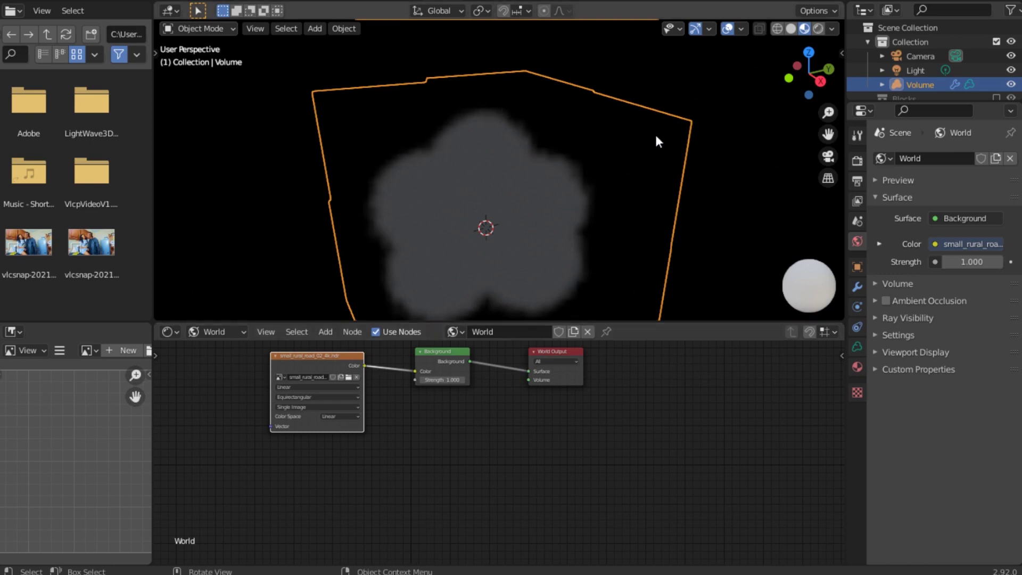
left_click(817, 28)
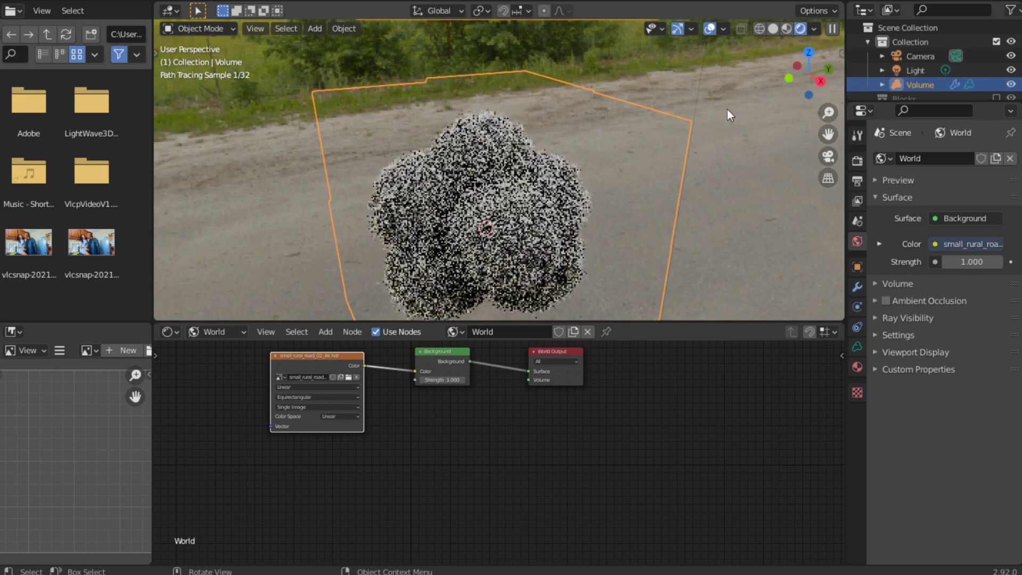
mouse_move(793, 76)
left_mouse_down()
mouse_move(797, 105)
mouse_move(794, 75)
left_mouse_up()
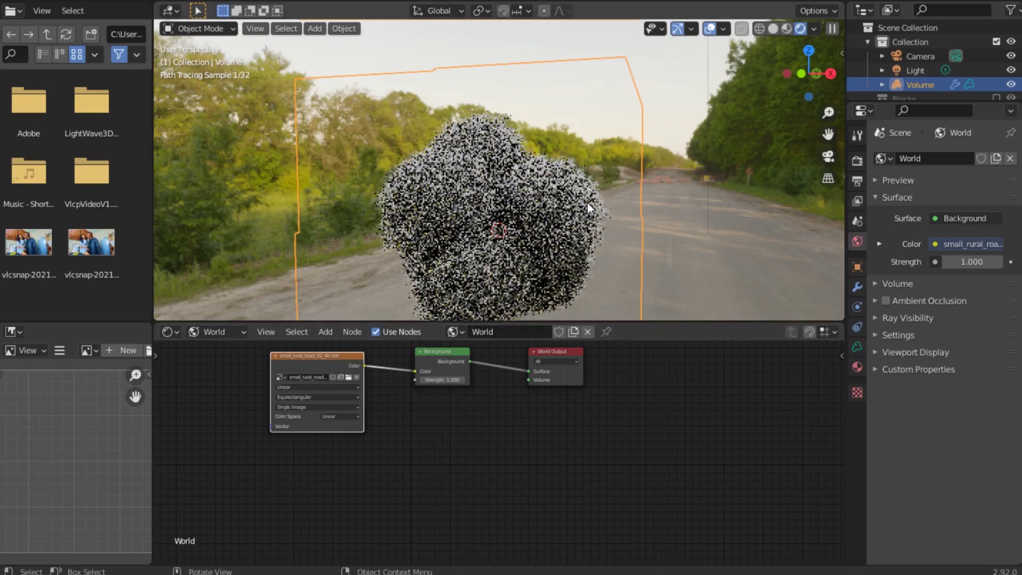
Turn the scene light into a Sun and aim it down from the upper left.
left_click(911, 70)
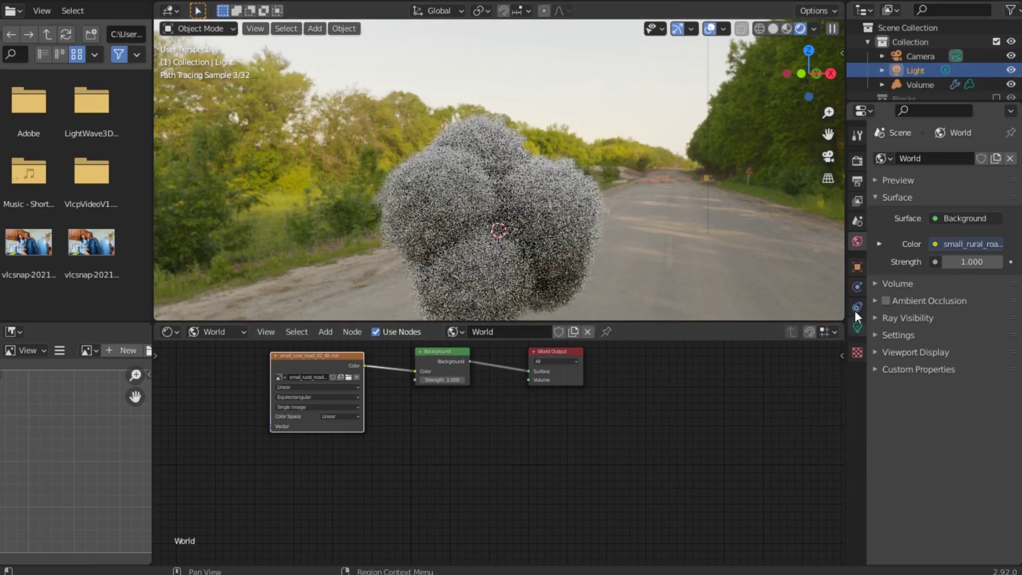
left_click(856, 325)
left_click(926, 218)
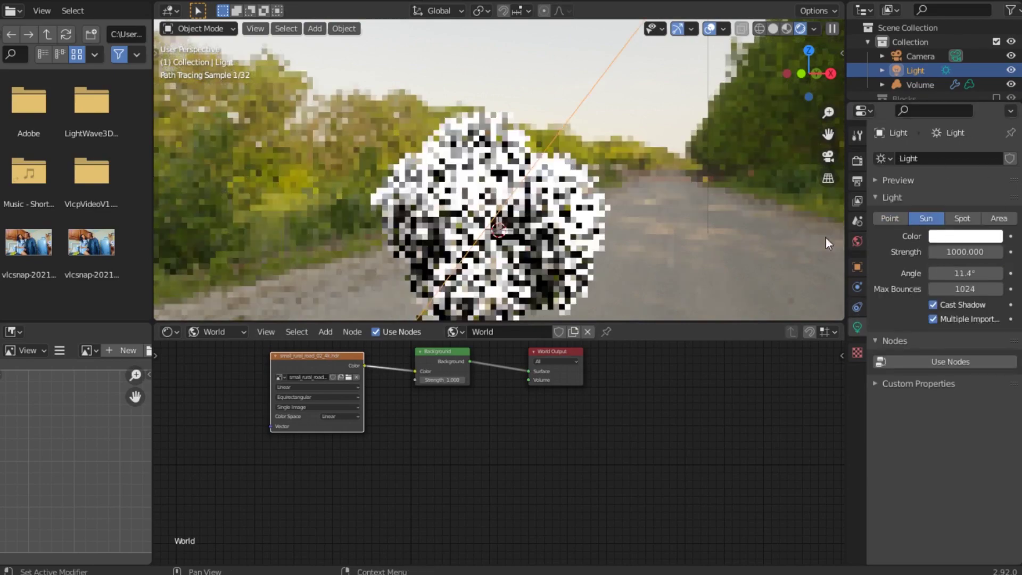
scroll(537, 183, "down", 4)
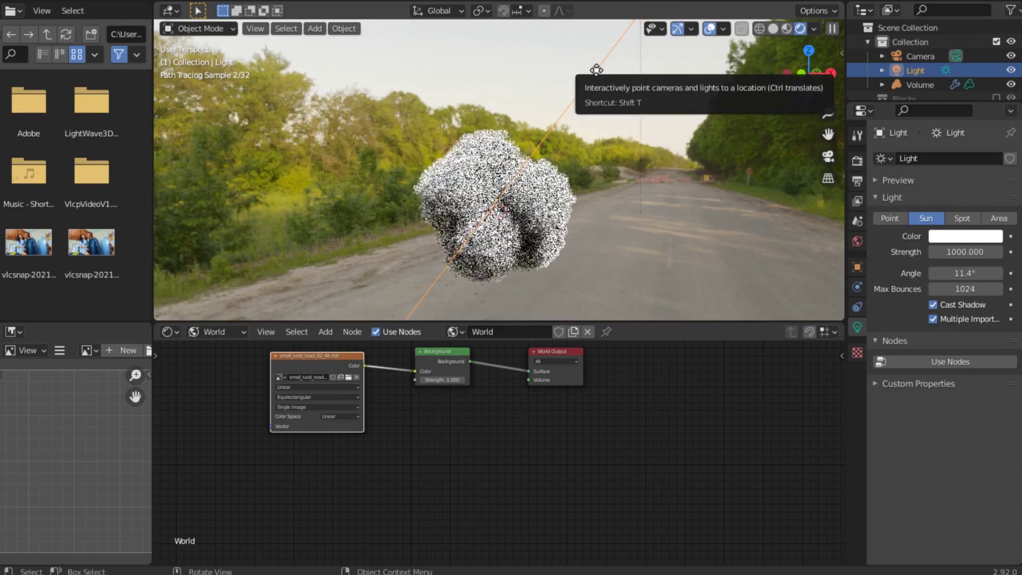
left_click_drag(596, 69, 582, 21)
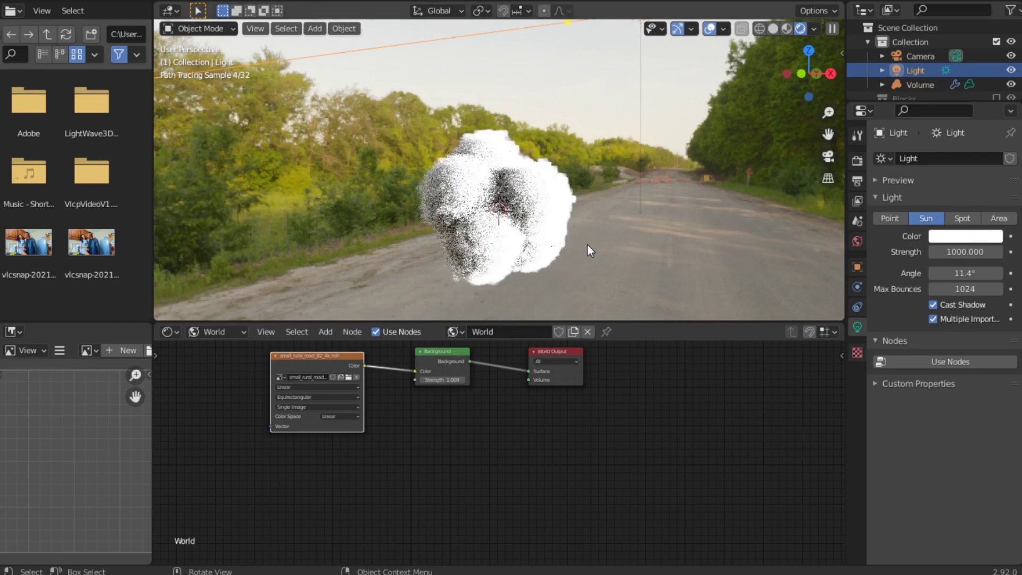
Set the Sun's strength to 60.
left_click(941, 253)
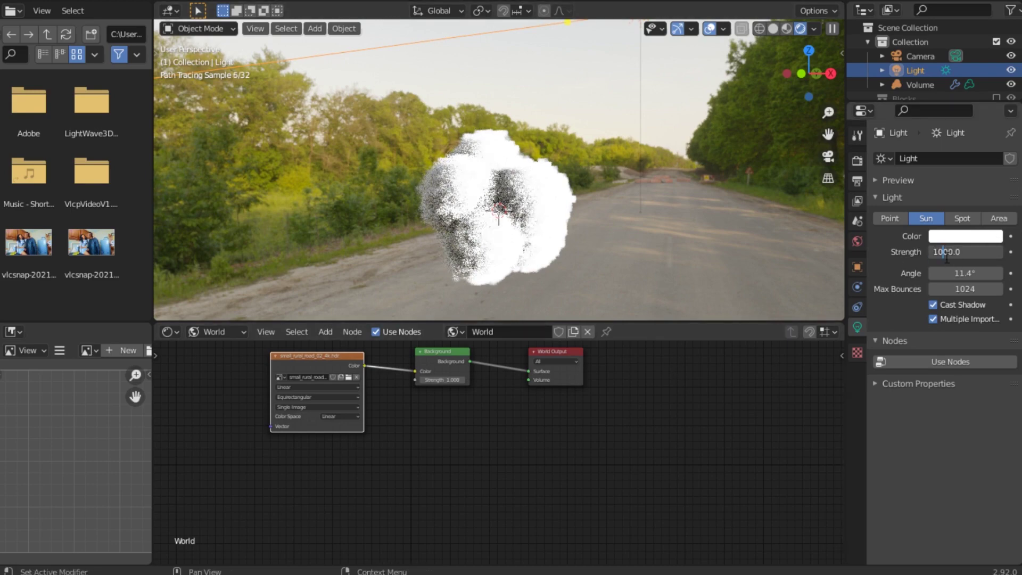
left_click_drag(946, 259, 896, 261)
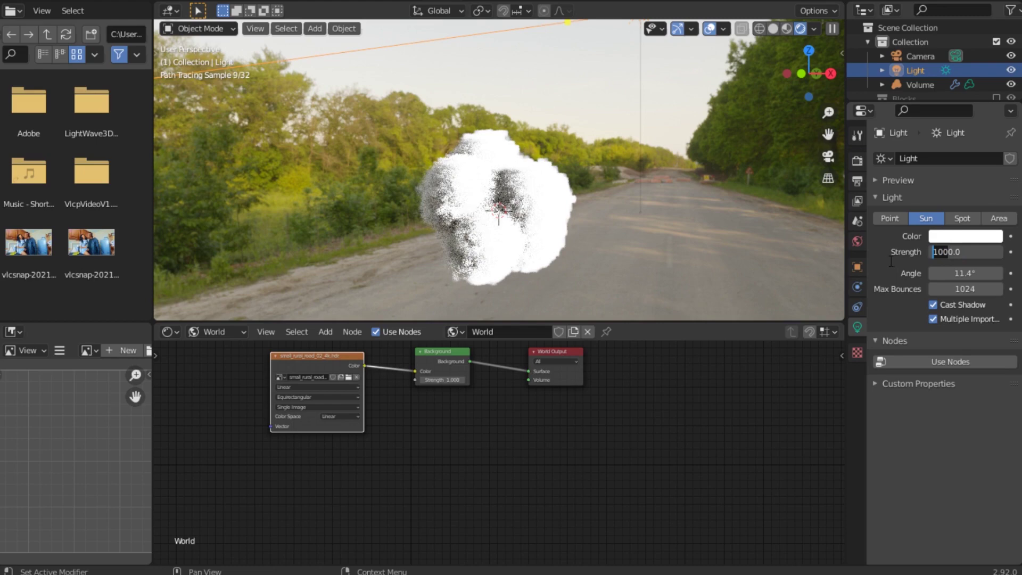
type("60")
key("Return")
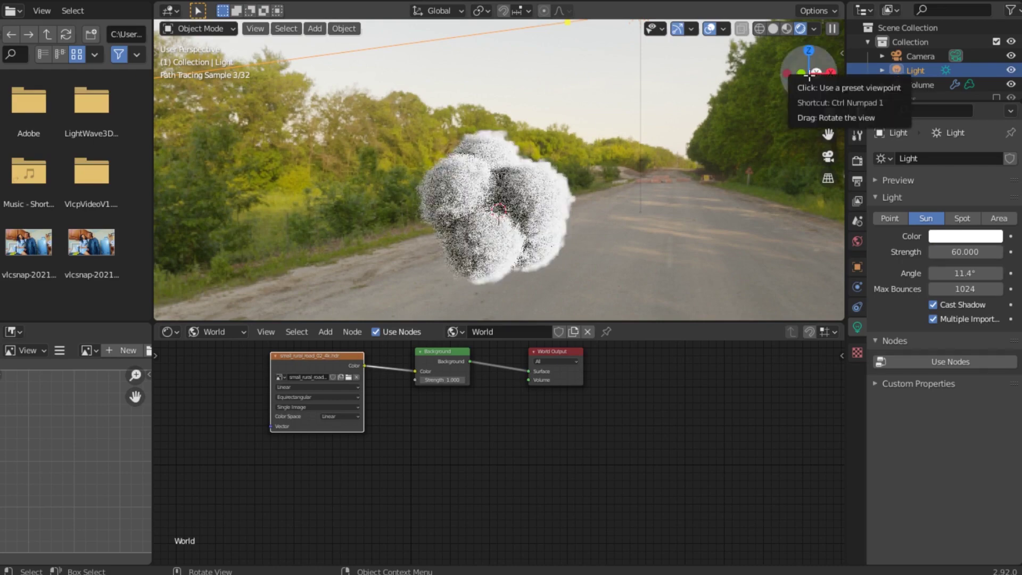
mouse_move(814, 72)
left_mouse_down()
mouse_move(803, 76)
mouse_move(809, 69)
left_mouse_up()
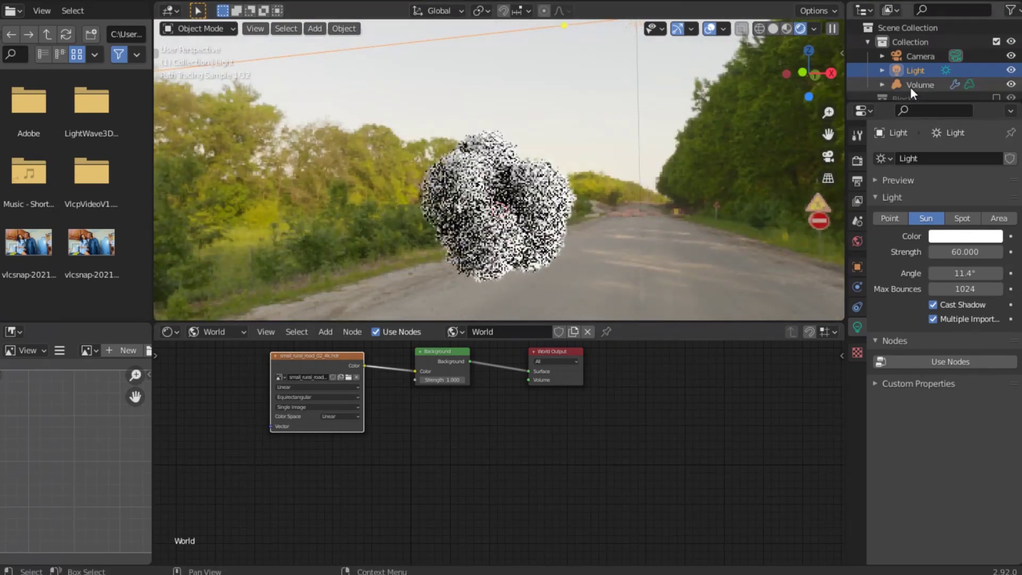
Enable the Blocks collection and enlarge the outliner to list every object.
scroll(912, 74, "down", 1)
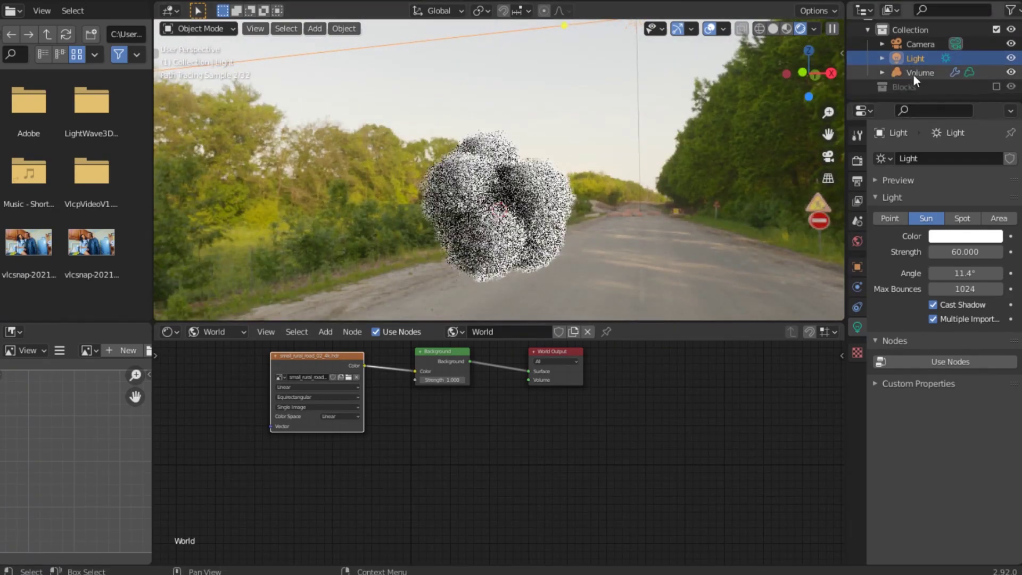
left_click(995, 86)
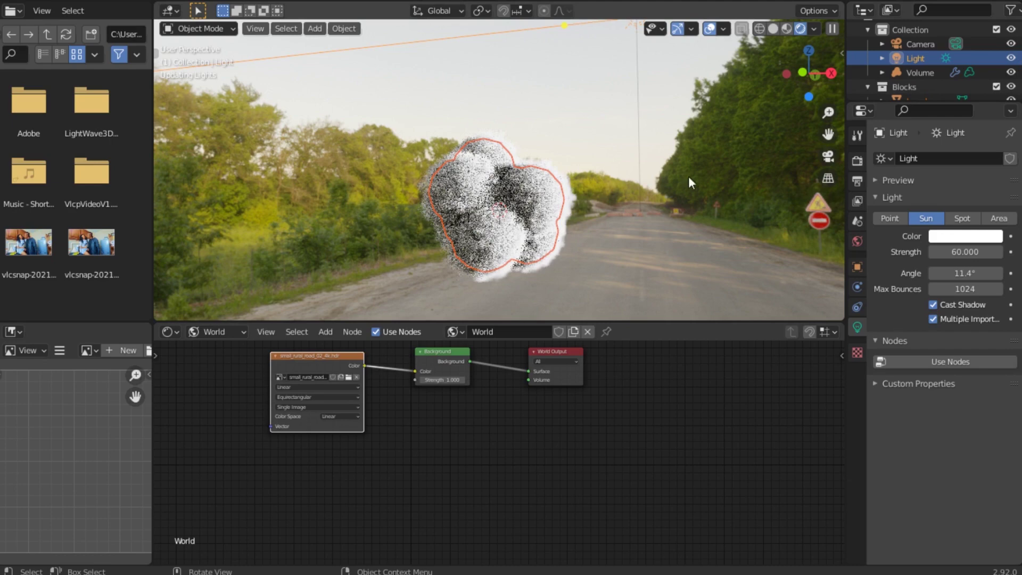
scroll(938, 75, "down", 1)
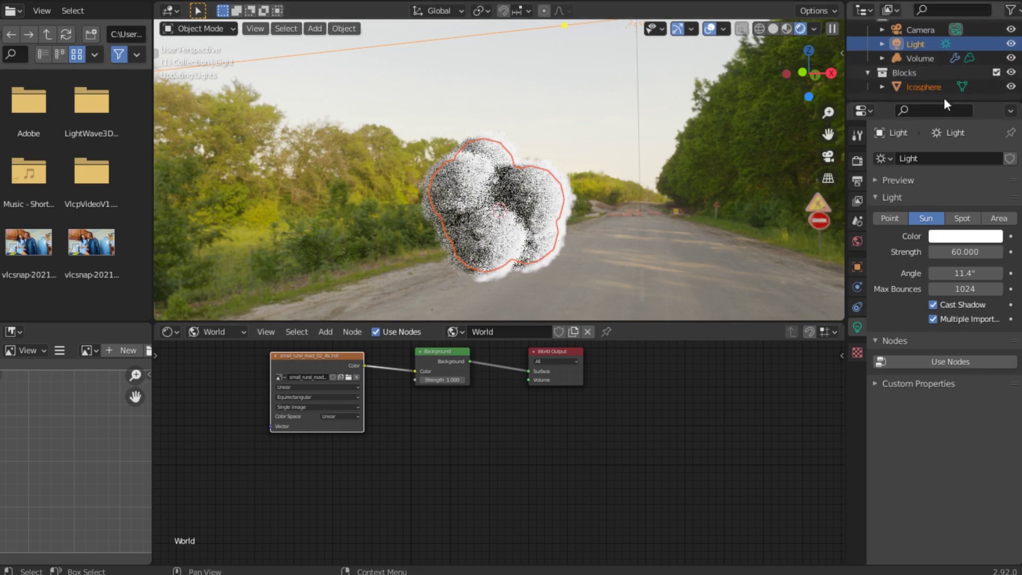
left_click_drag(944, 101, 943, 182)
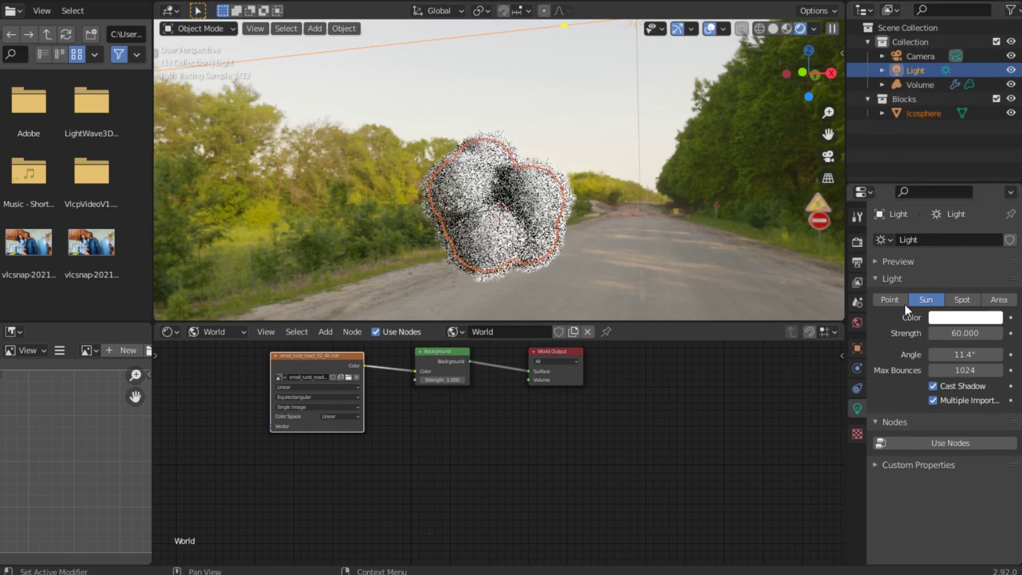
Duplicate Volume and Icosphere together with Shift+D.
left_click(920, 83)
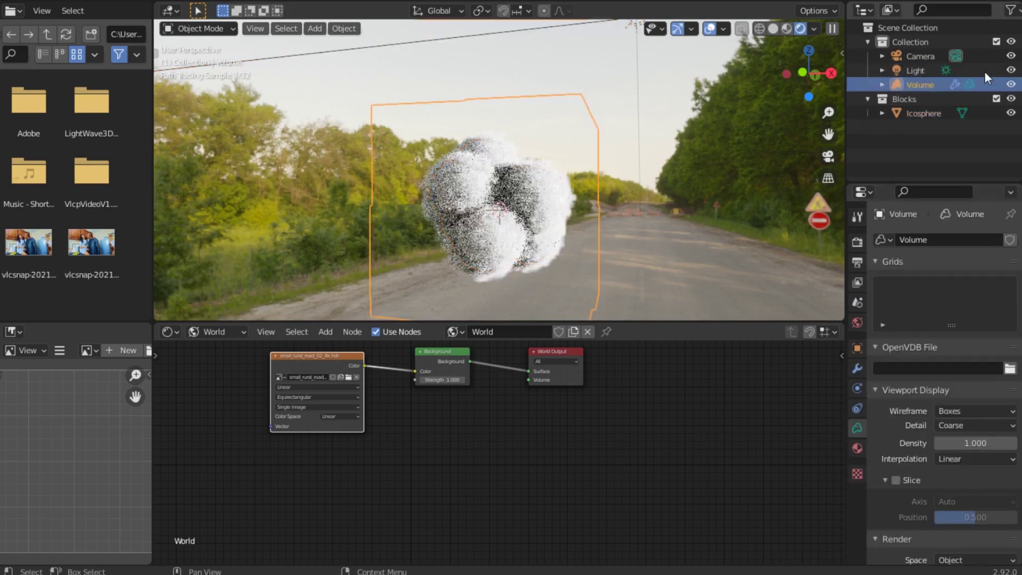
left_click(921, 114)
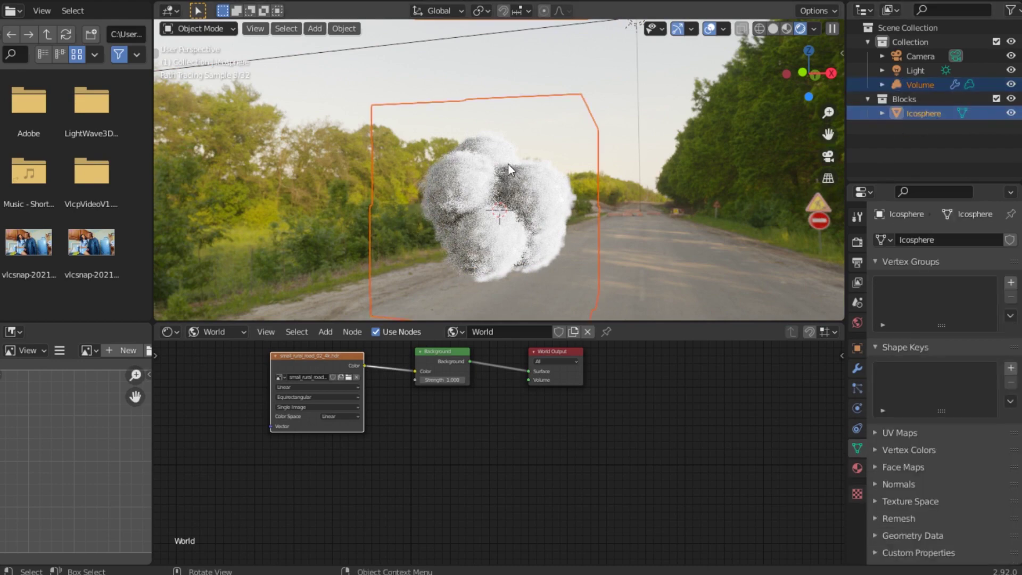
key("shift+d")
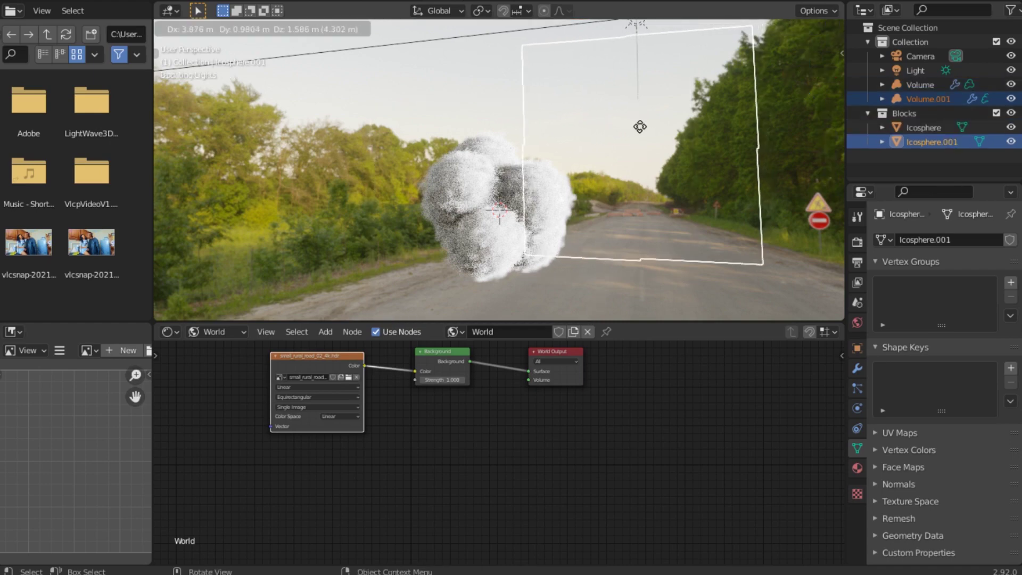
Place the Volume.001 copy to the right, switching to solid shading for speed.
left_click(640, 127)
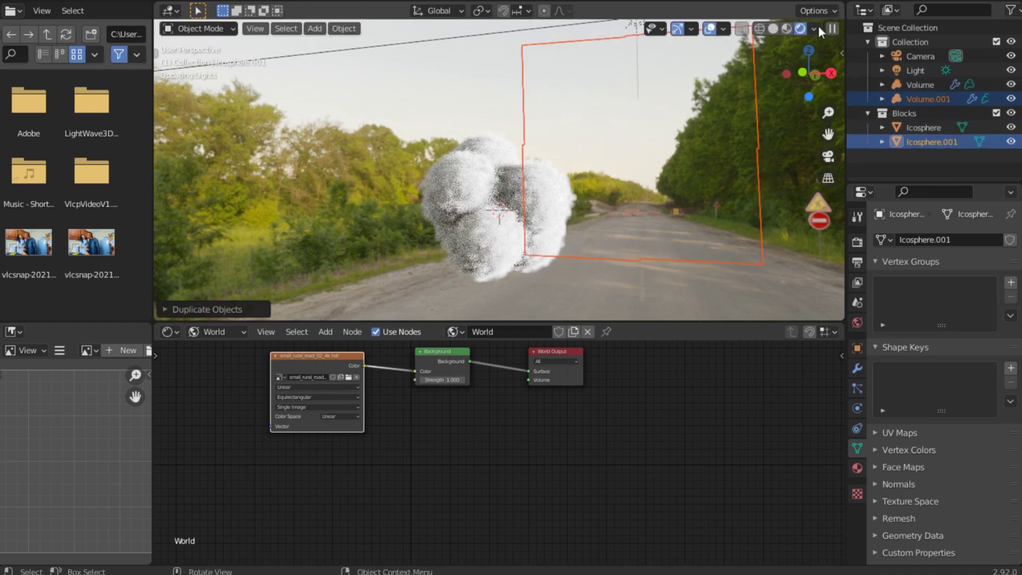
left_click(772, 30)
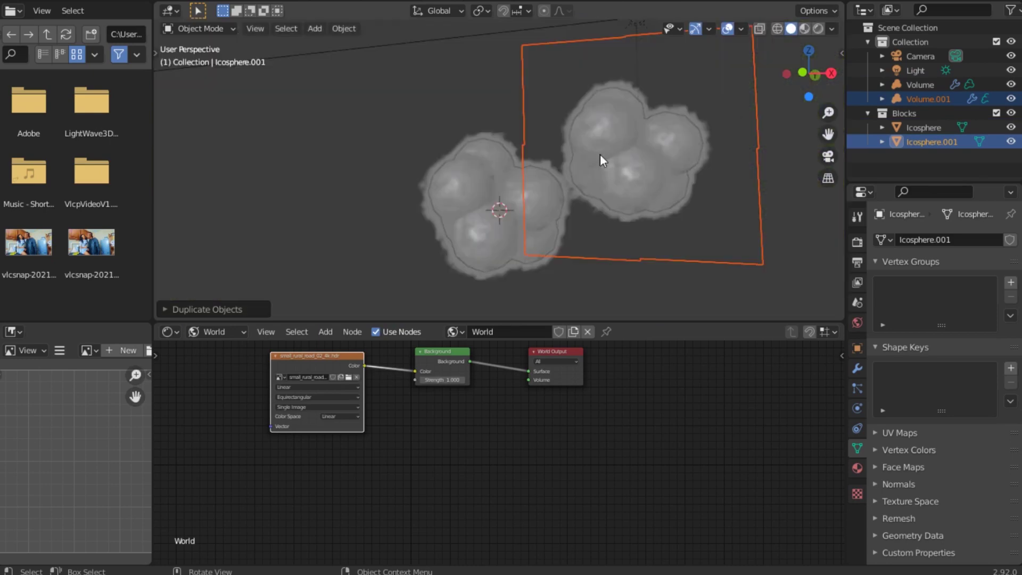
key("g")
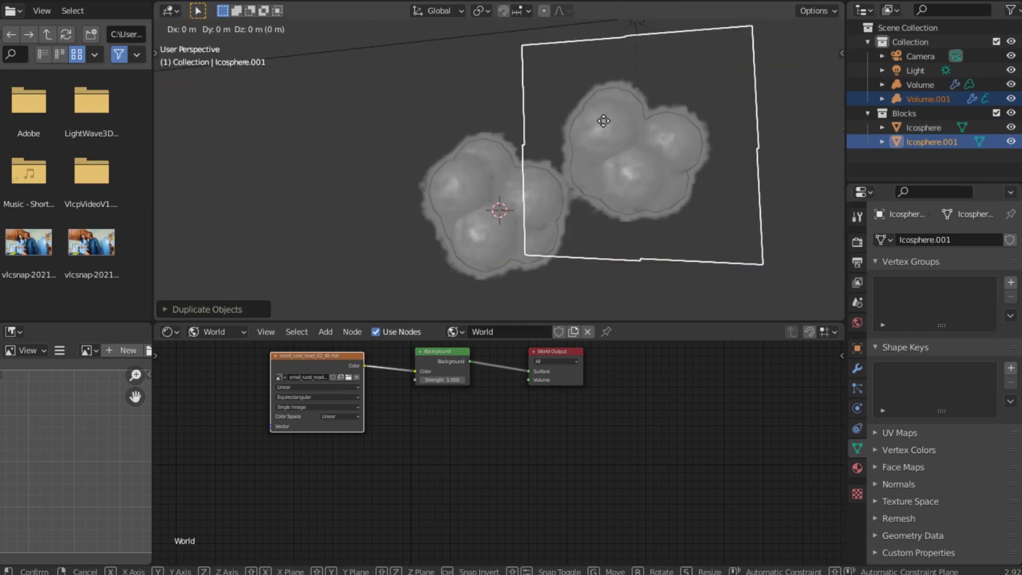
left_click(586, 105)
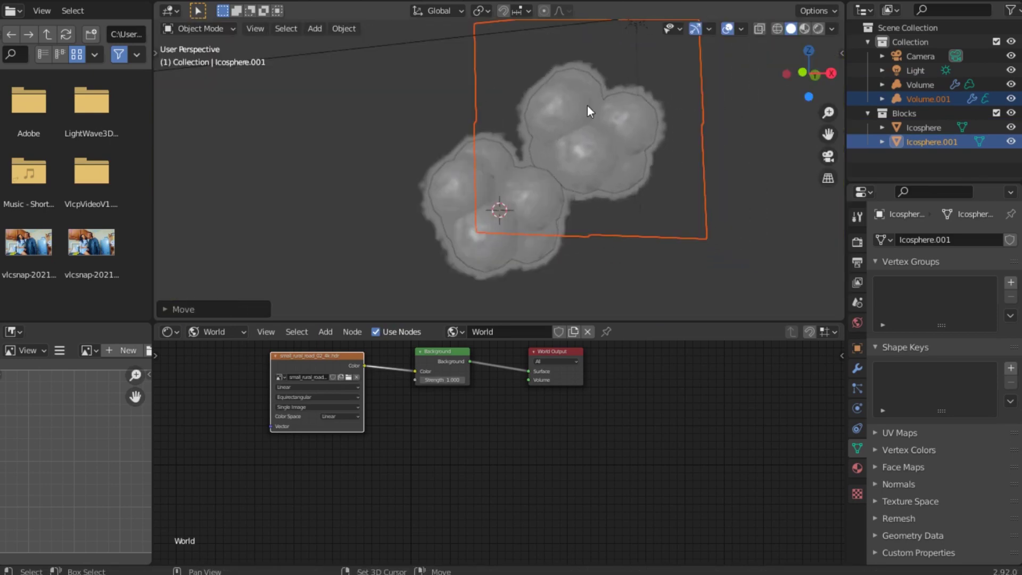
Add three more cloud copies, Volume.002 to Volume.004, around the cluster.
key("shift+d")
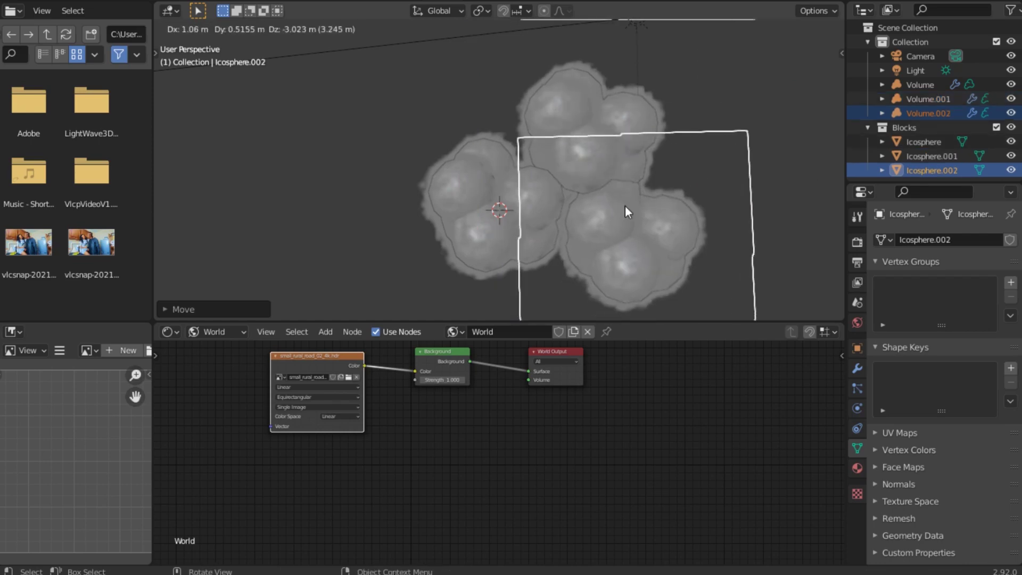
left_click(630, 208)
key("shift+d")
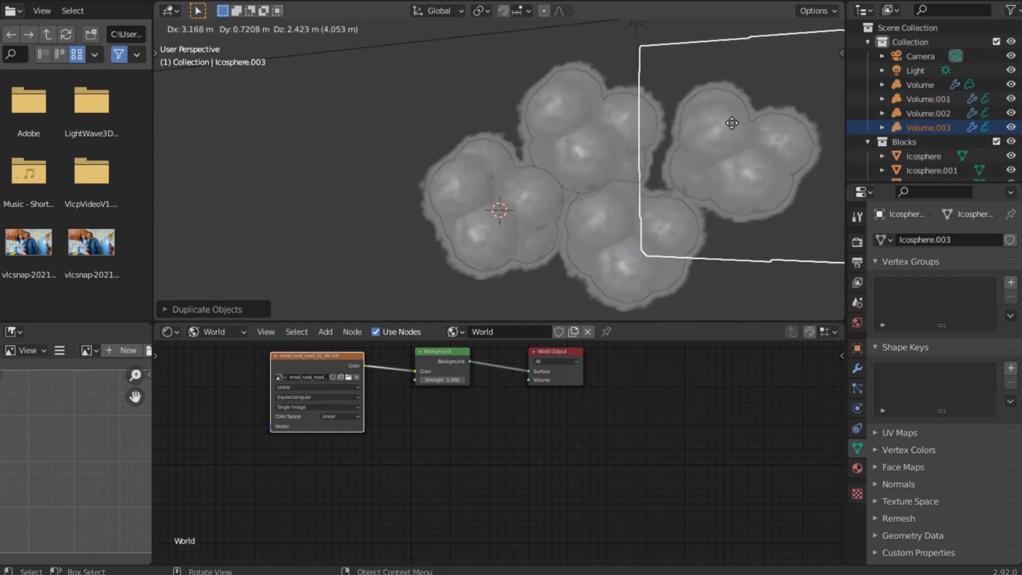
left_click(718, 122)
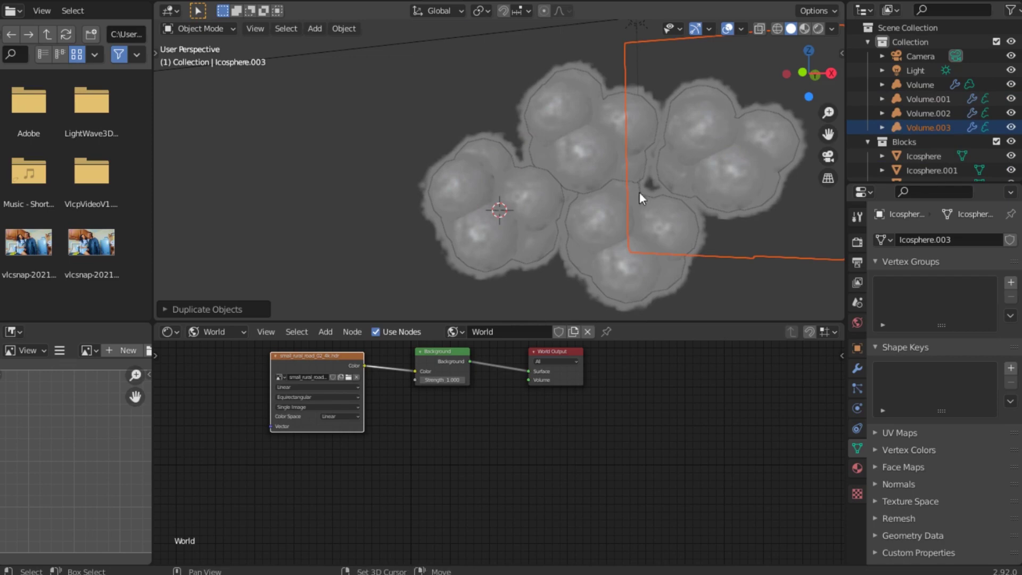
key("shift+d")
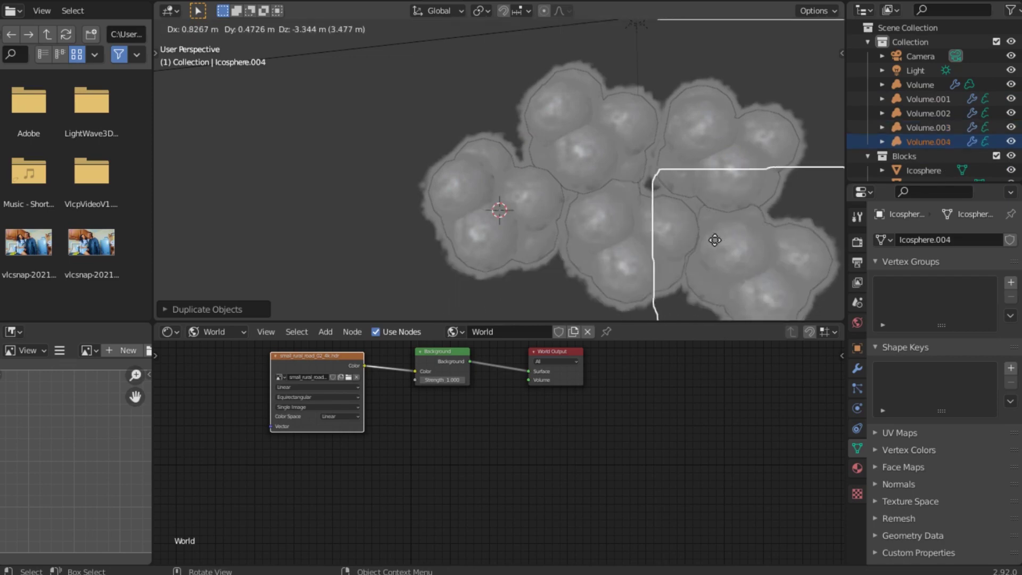
left_click(721, 240)
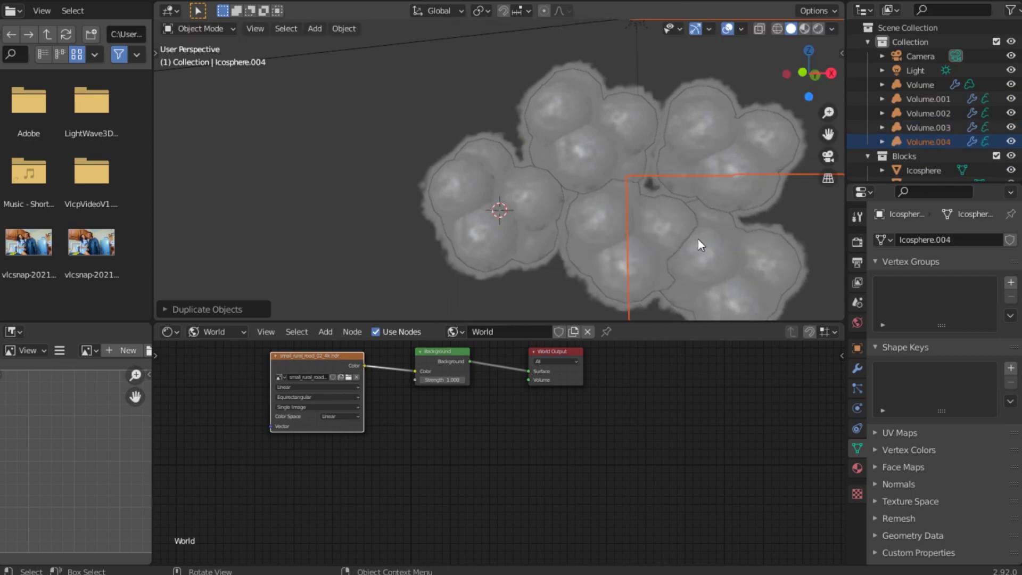
Recentre the view on the cloud cluster and clear the selection.
scroll(633, 183, "down", 3)
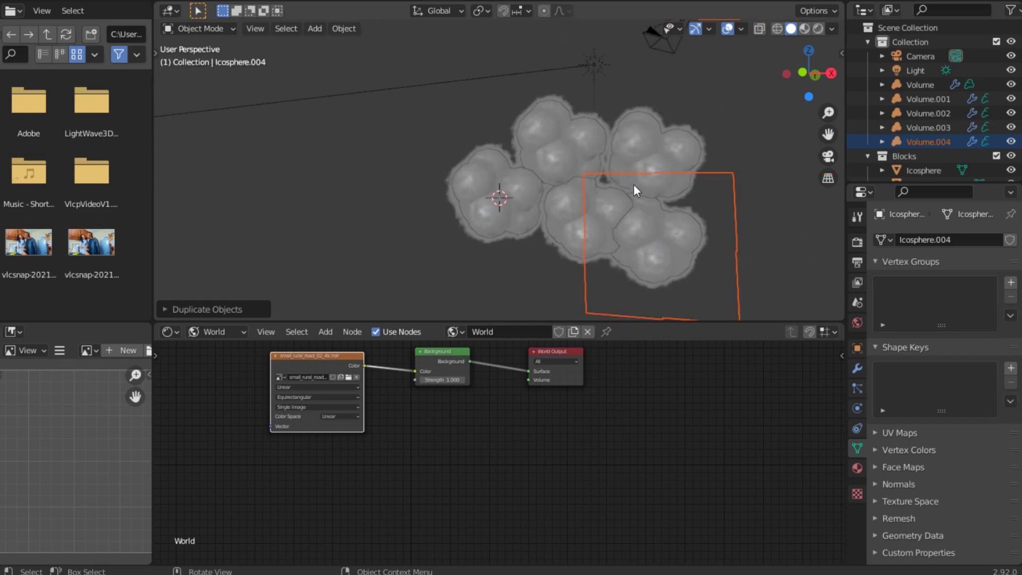
scroll(666, 220, "up", 1)
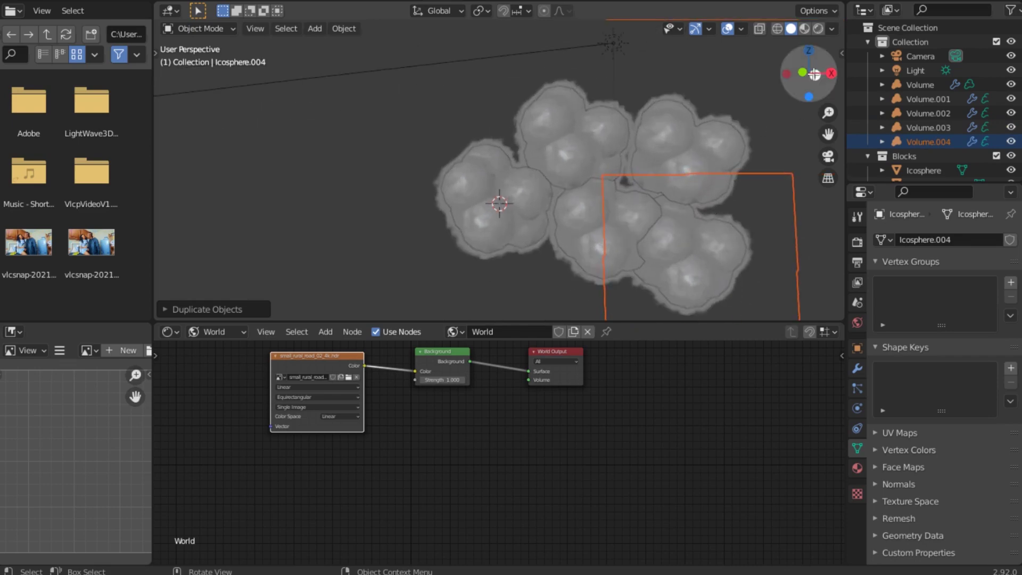
left_click_drag(828, 134, 753, 81)
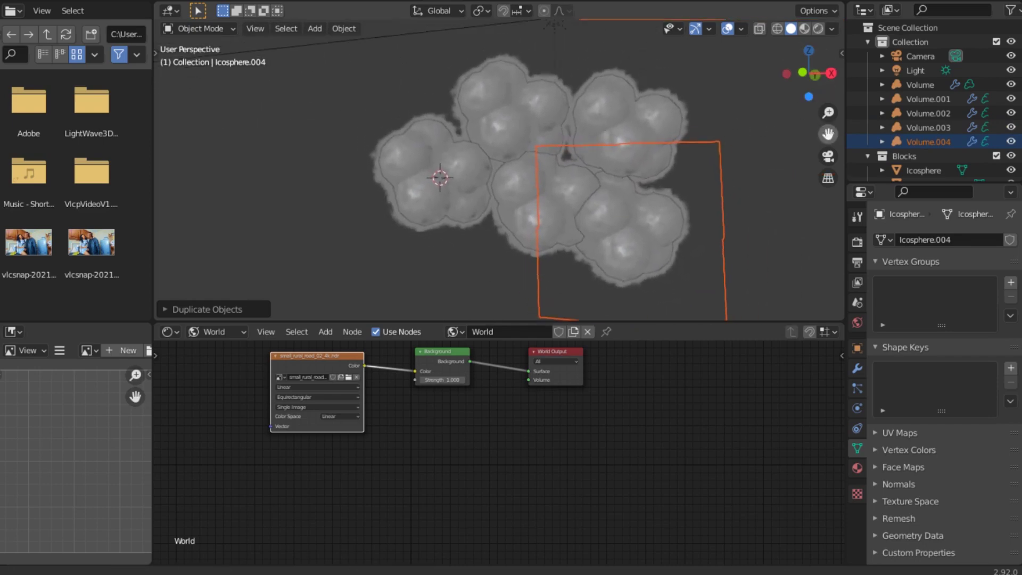
left_click(533, 149)
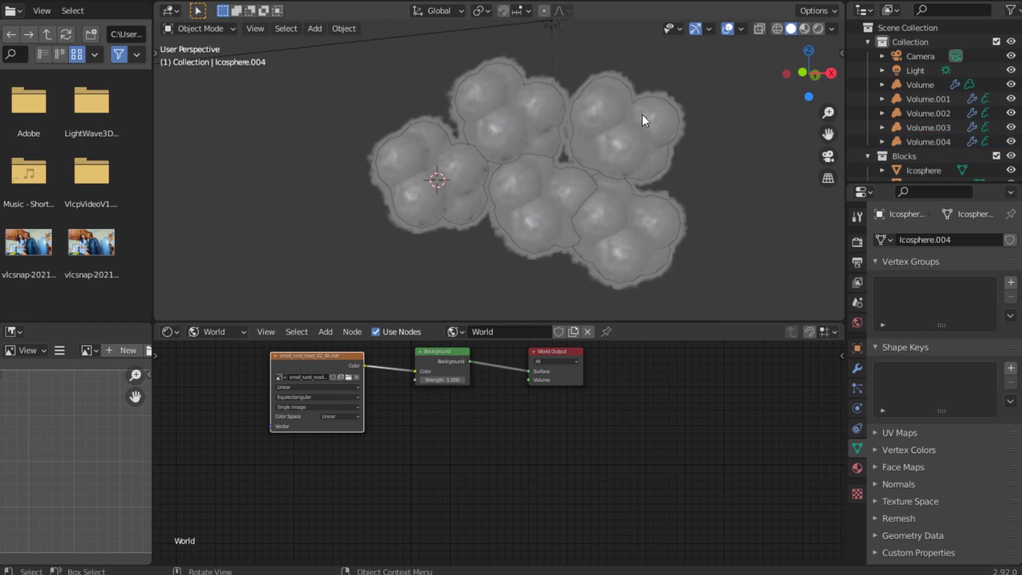
scroll(662, 146, "down", 1)
scroll(663, 145, "down", 2)
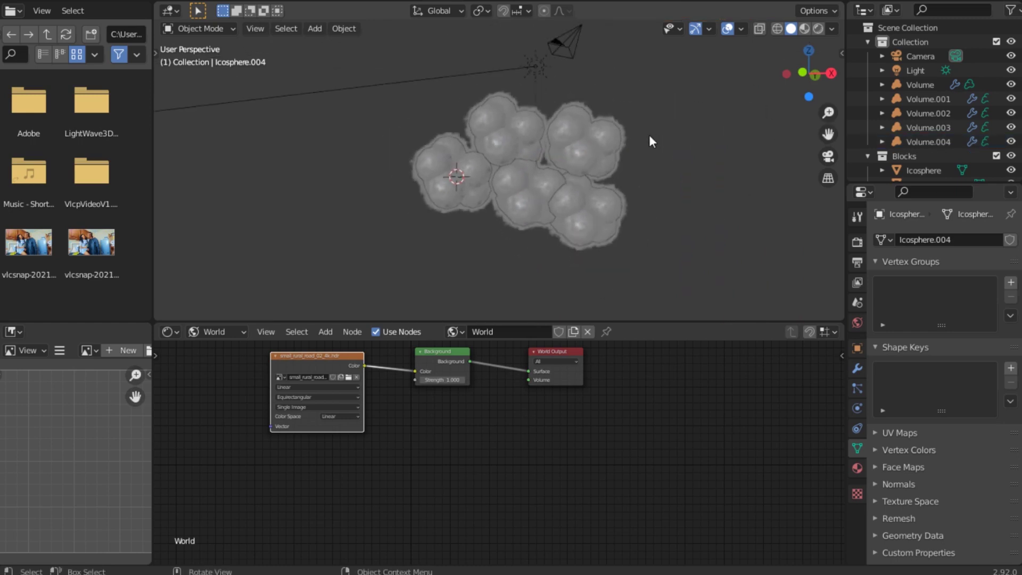
Move the camera and dolly it back 3.11 m along local Z to frame all five groups.
scroll(589, 116, "up", 1)
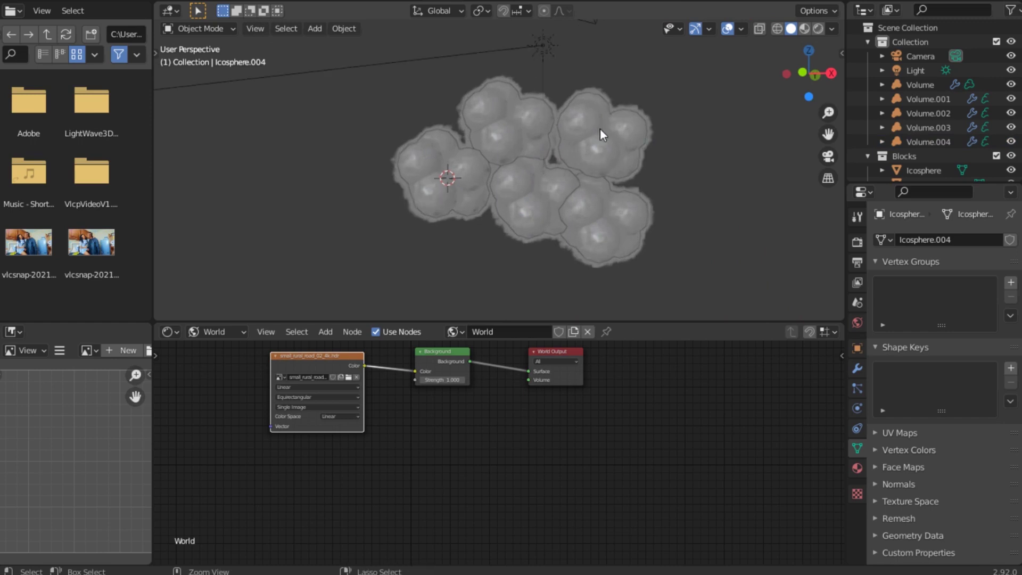
key("ctrl+alt+KP_0")
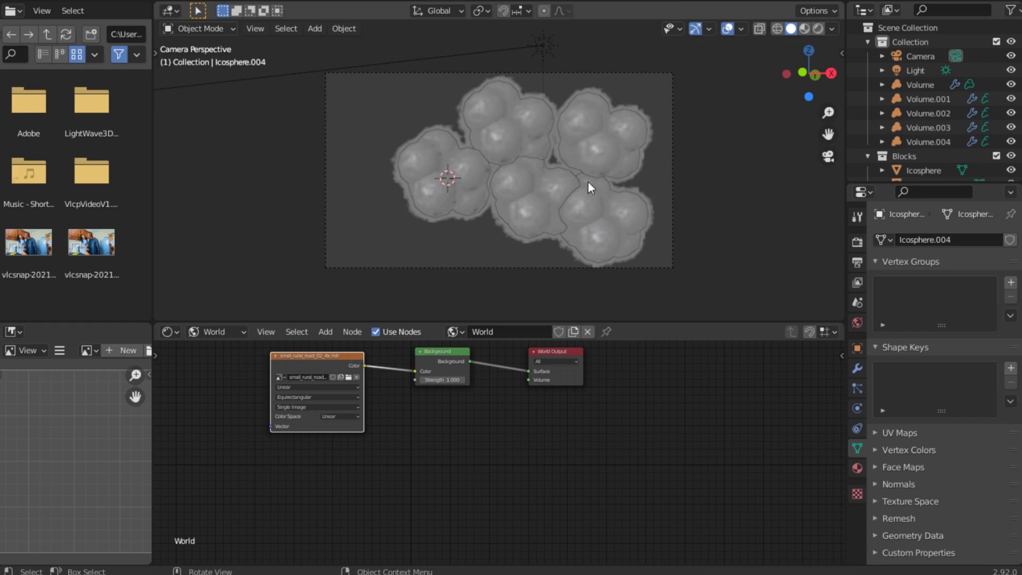
left_click(670, 134)
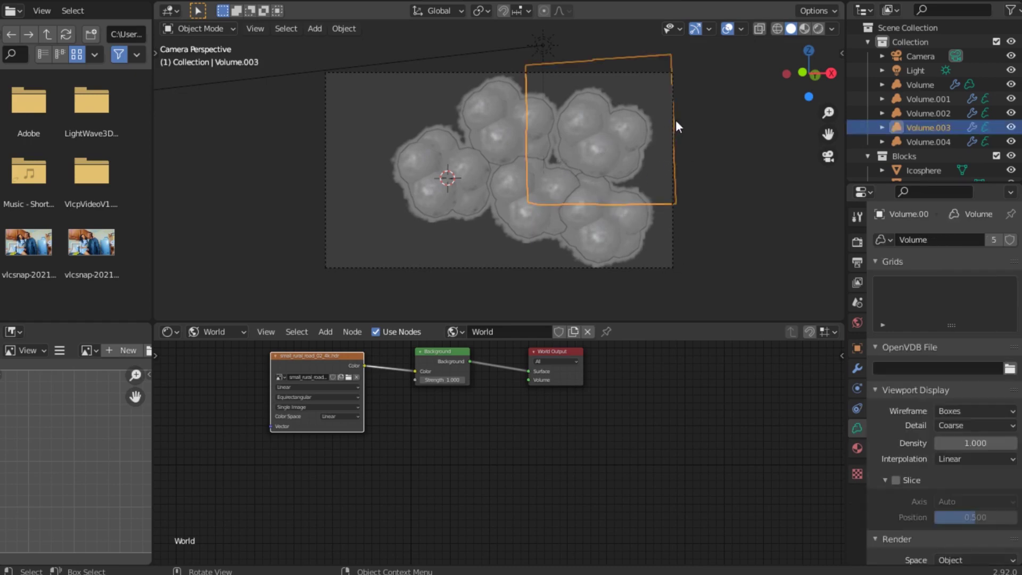
left_click(676, 122)
key("g")
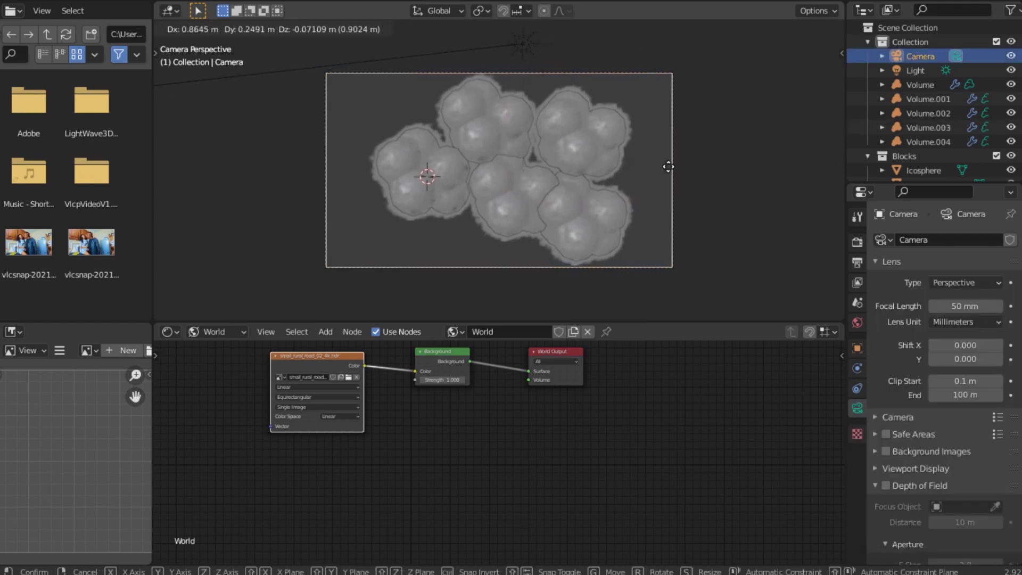
left_click(666, 166)
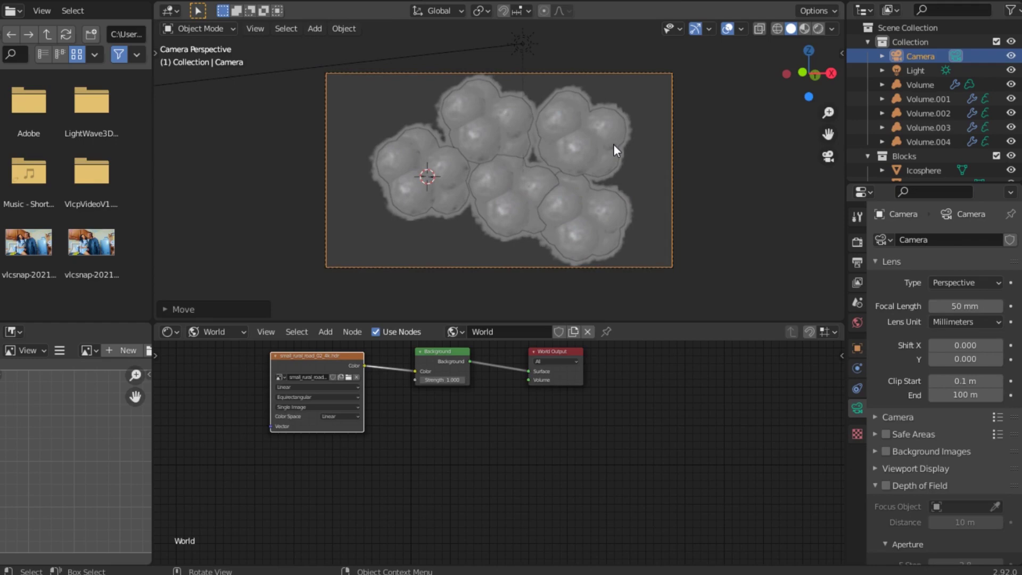
key("g")
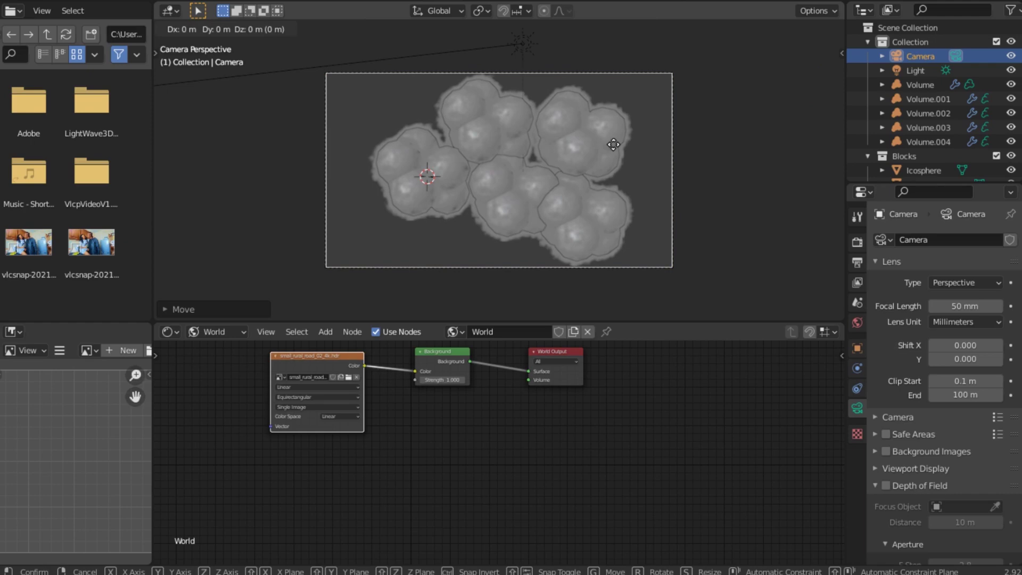
key("z")
key("z")
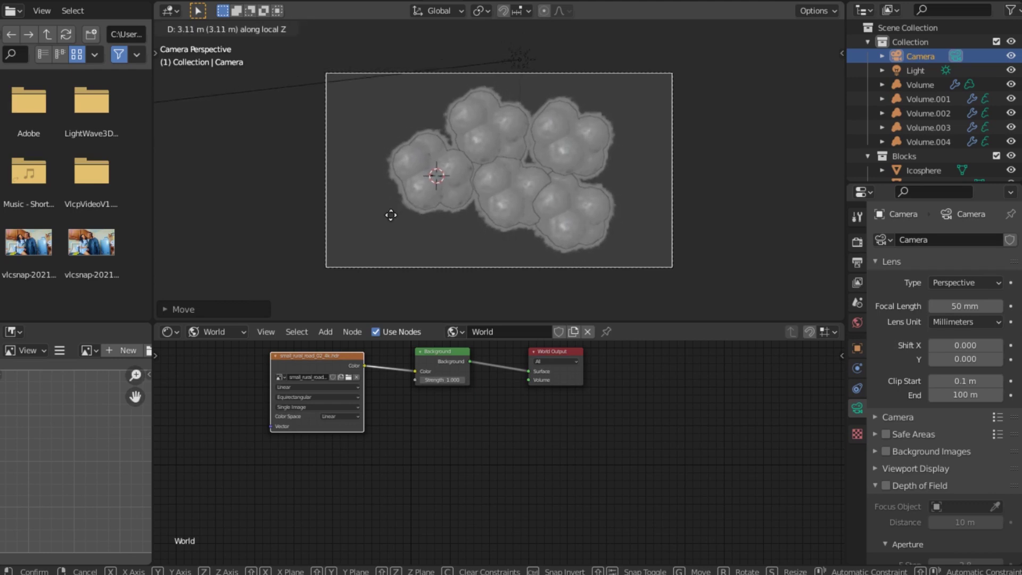
left_click(391, 215)
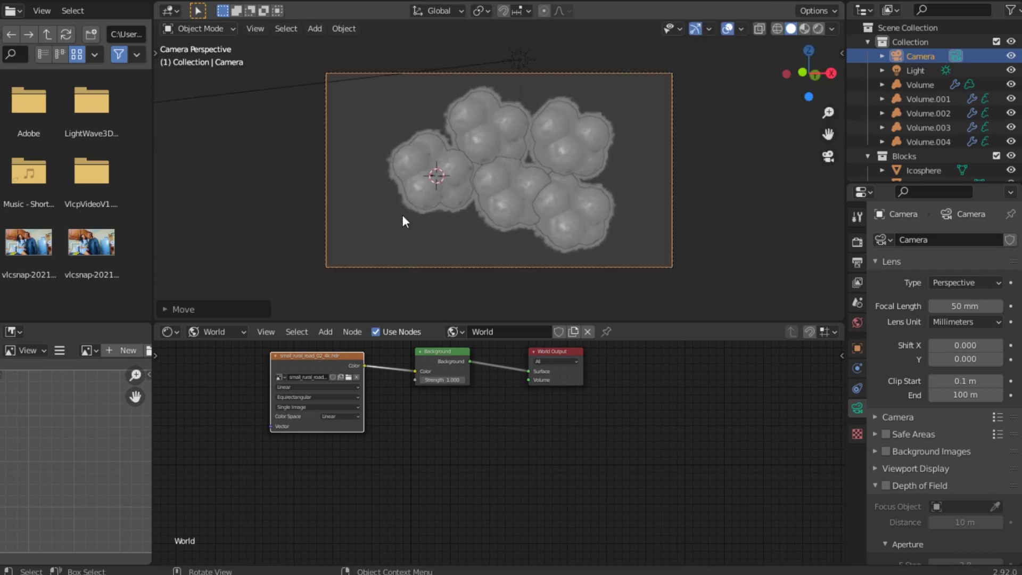
Open Edit > Preferences and go through Interface to the Input settings.
left_click(53, 7)
left_click(72, 193)
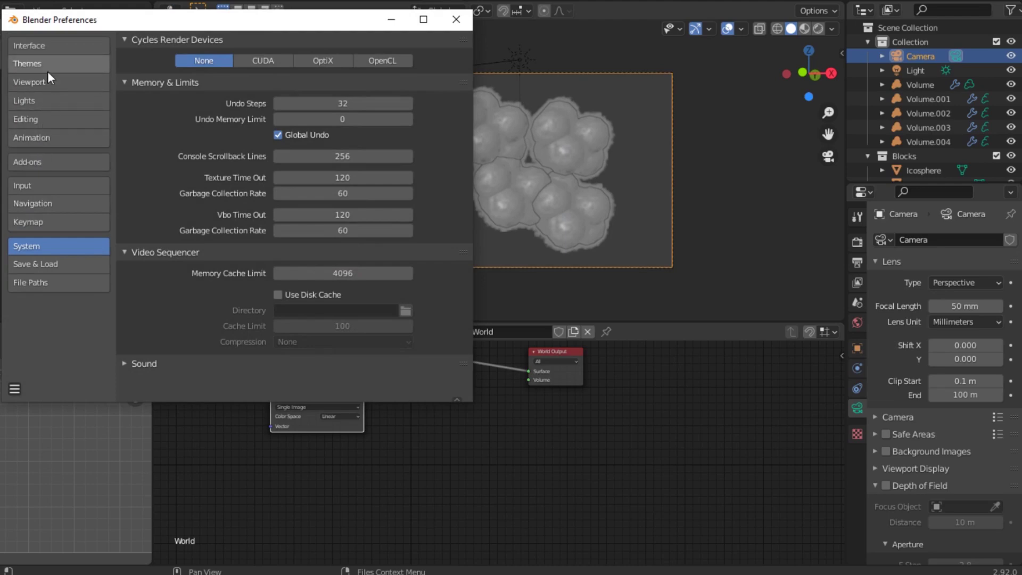
left_click(32, 47)
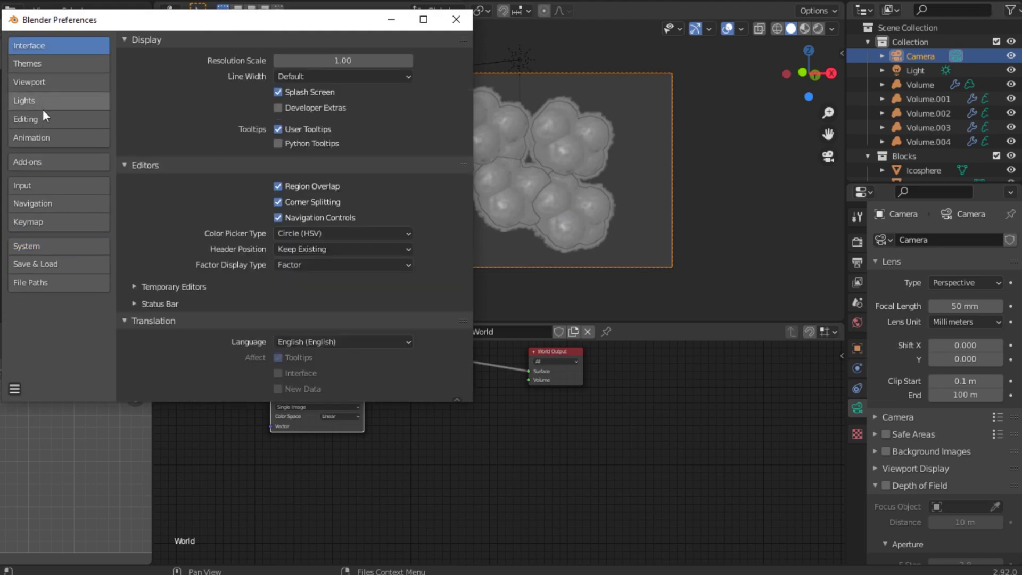
left_click(46, 187)
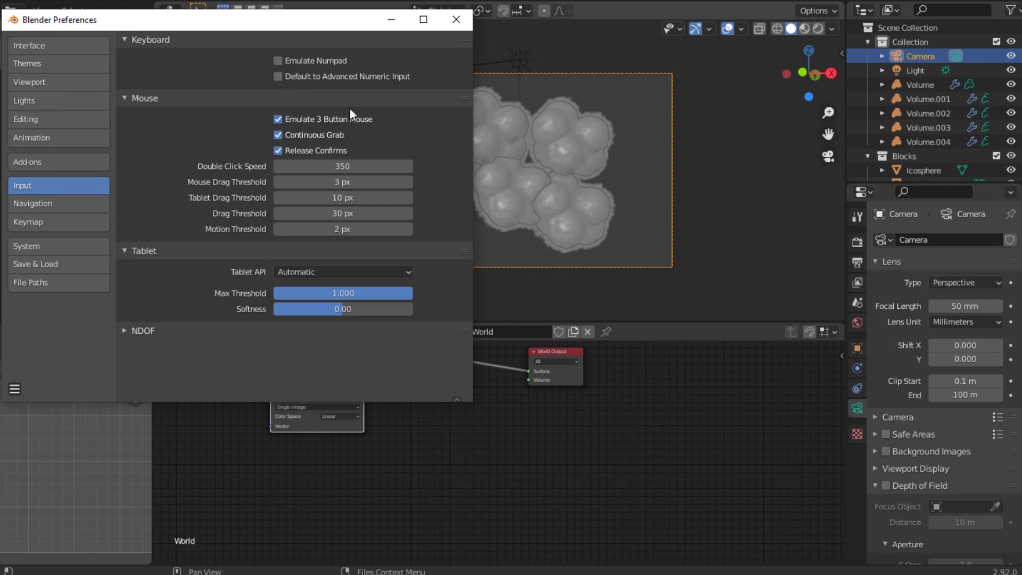
Close Preferences and nudge the camera to refine the framing.
left_click(456, 19)
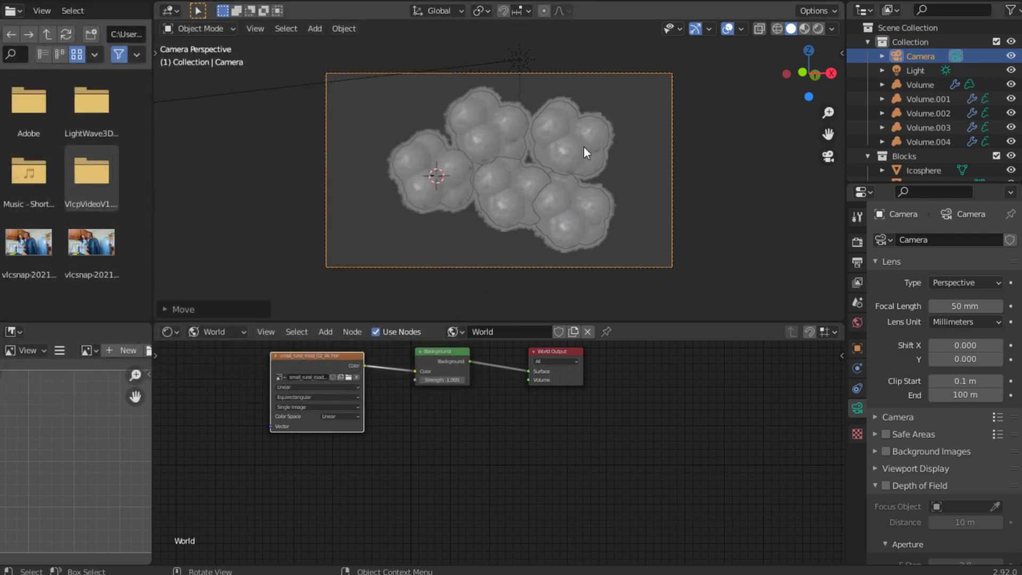
key("g")
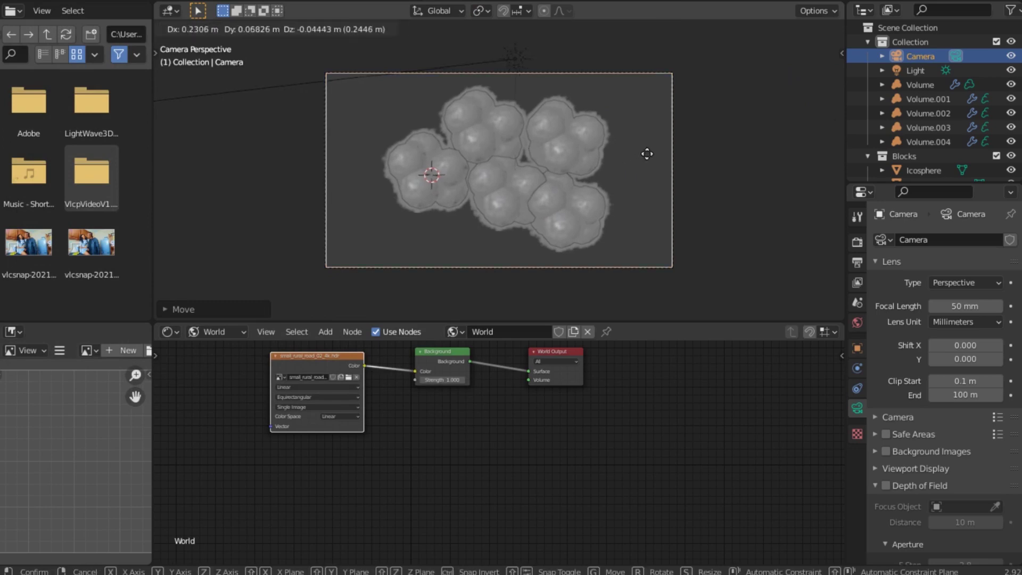
left_click(648, 154)
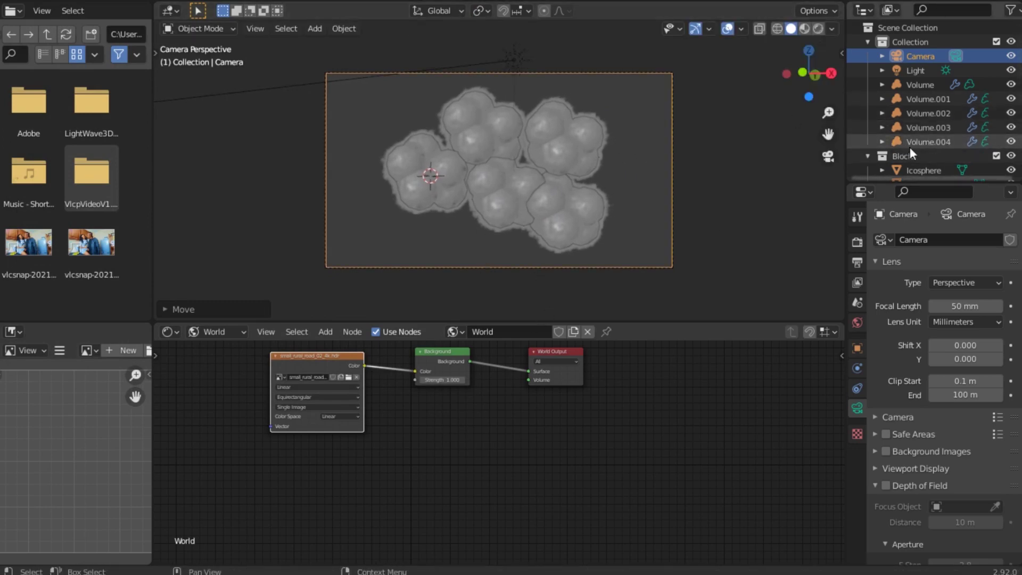
Exclude the Blocks collection so the icospheres are hidden.
scroll(910, 145, "down", 2)
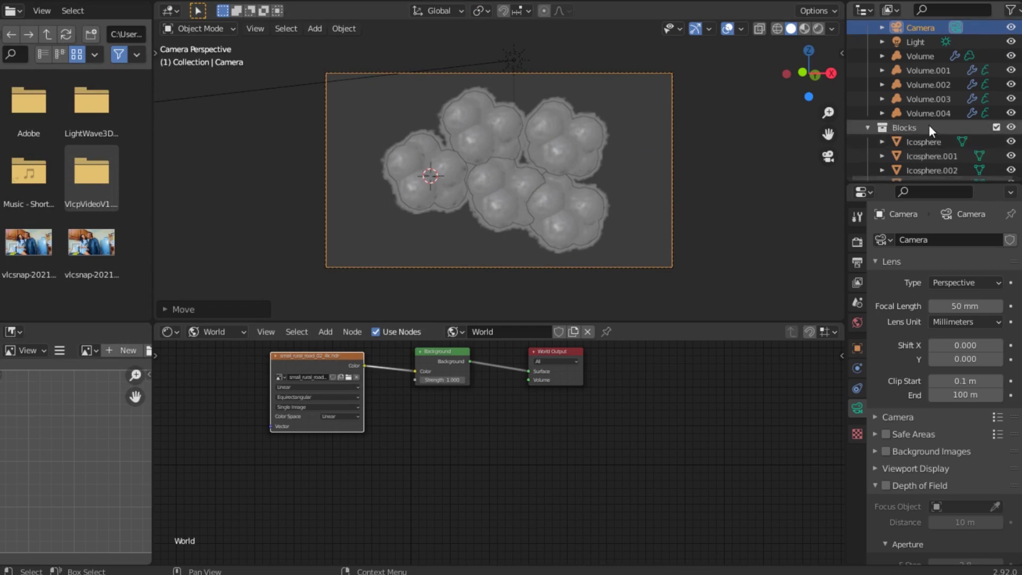
scroll(923, 127, "down", 2)
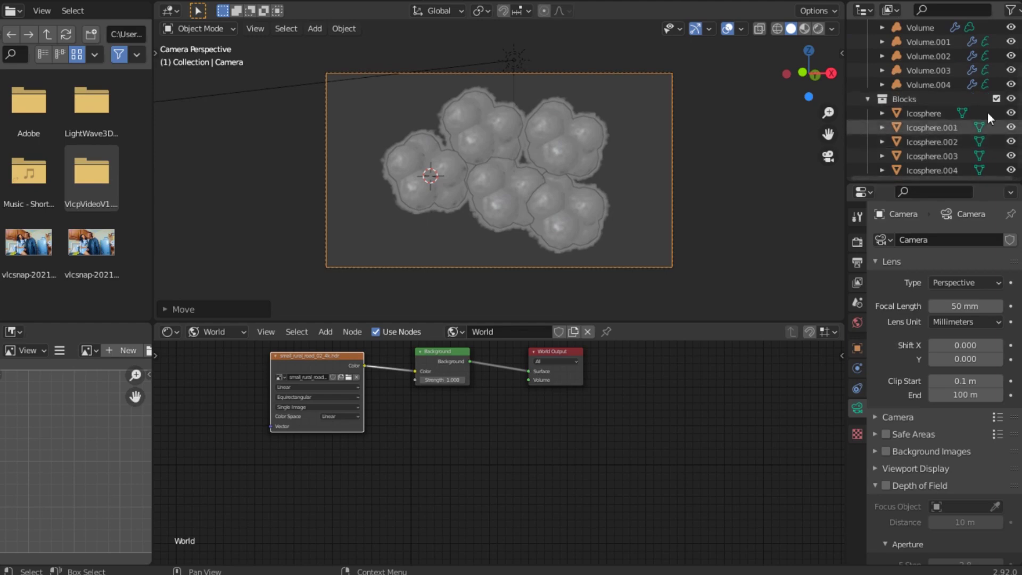
left_click(995, 99)
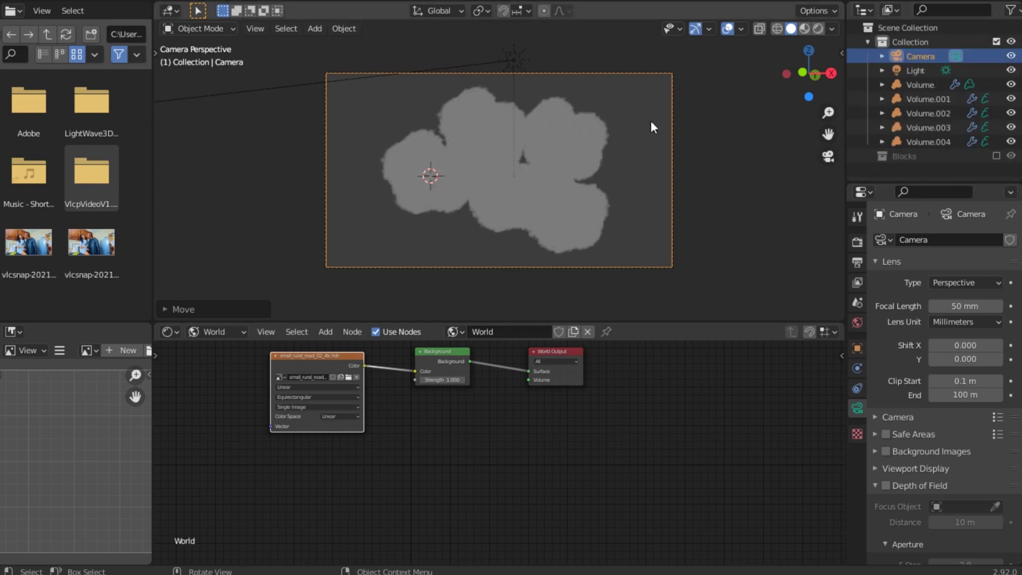
Switch to rendered shading and enable Film > Transparent in Render Properties.
left_click(818, 28)
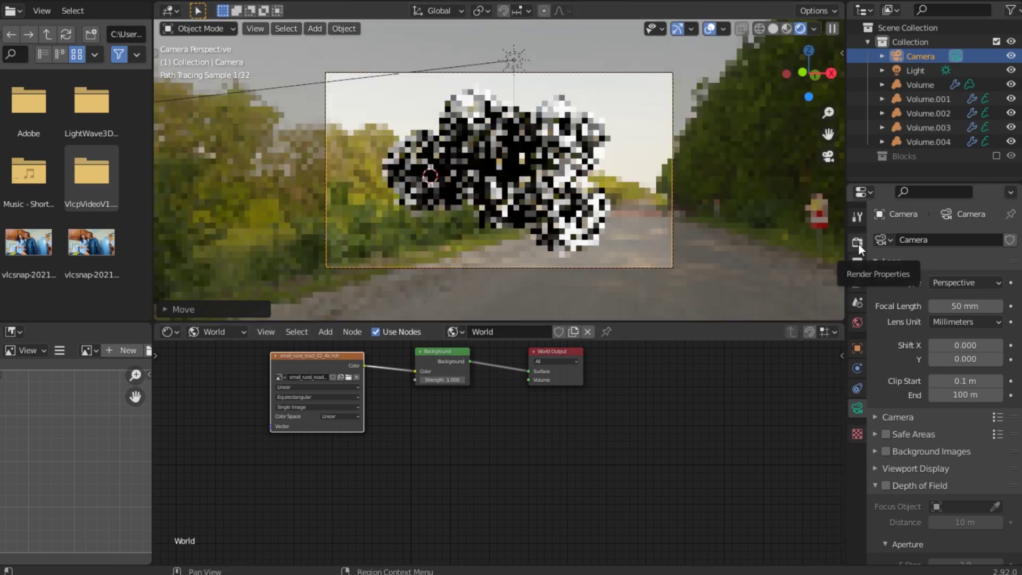
left_click(857, 243)
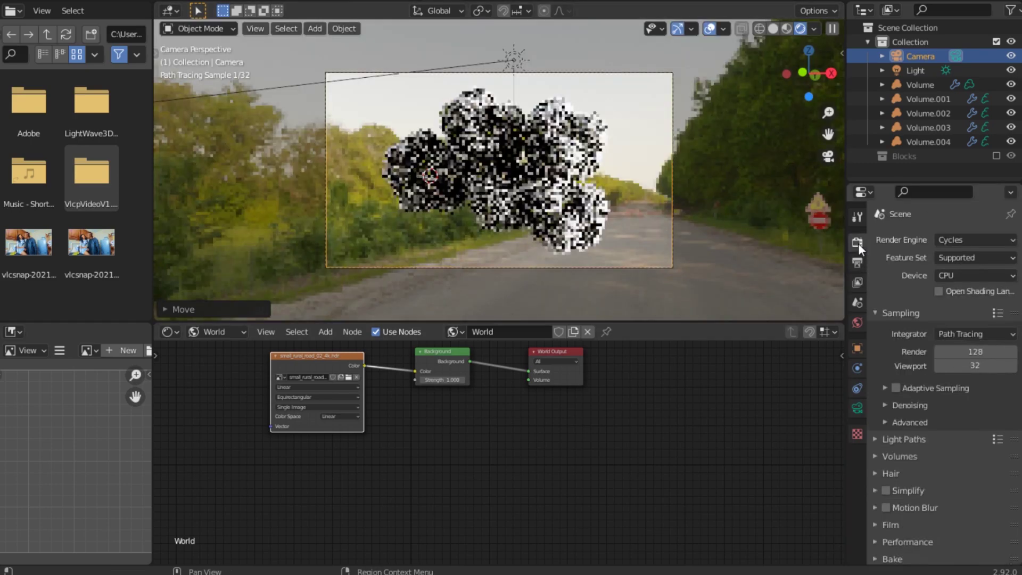
left_click(878, 522)
scroll(895, 516, "down", 5)
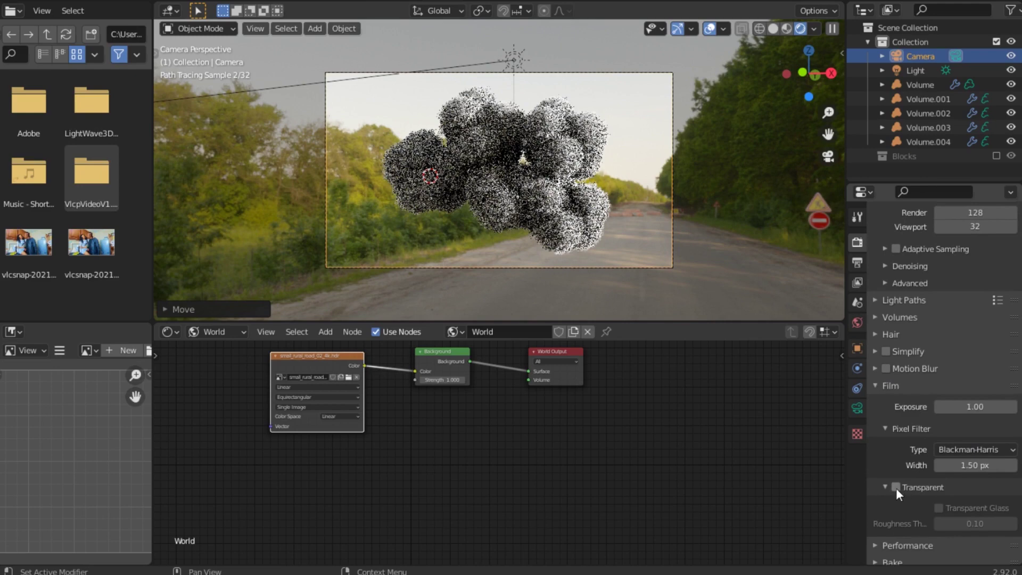
left_click(896, 487)
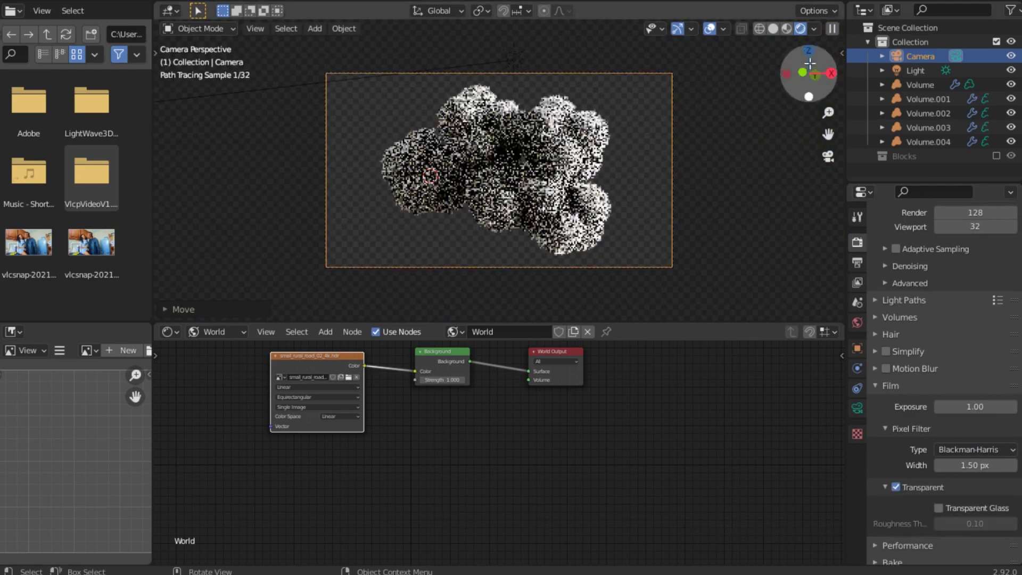
Split off a second viewport in Top view and re-aim the sun across the clouds.
left_click_drag(839, 4, 609, 26)
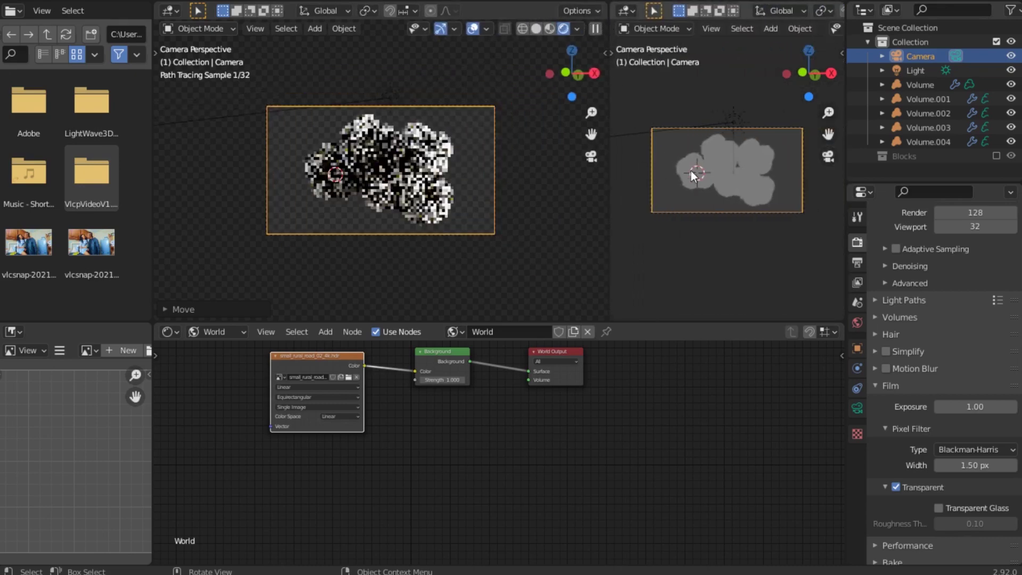
key("grave")
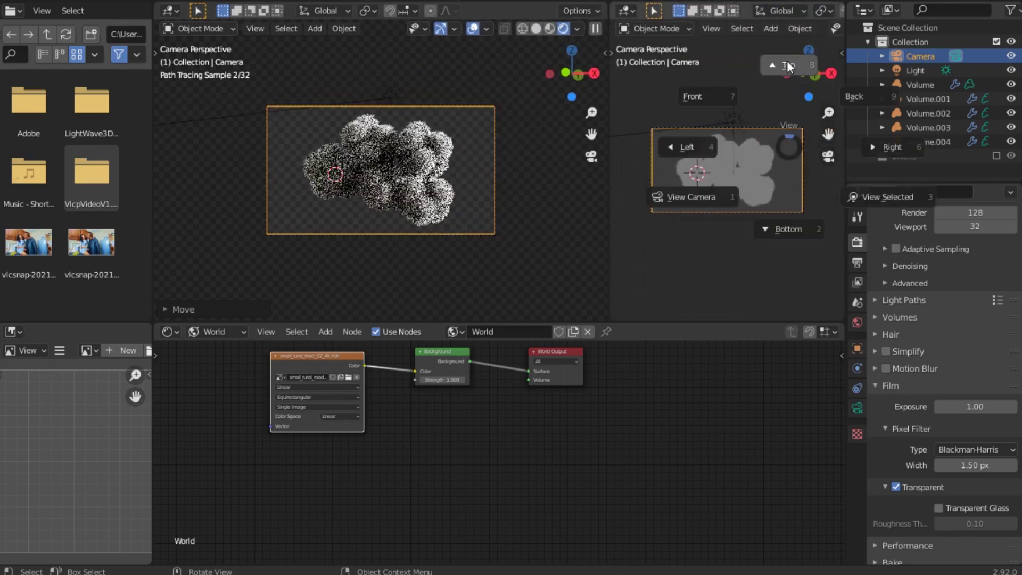
left_click(787, 60)
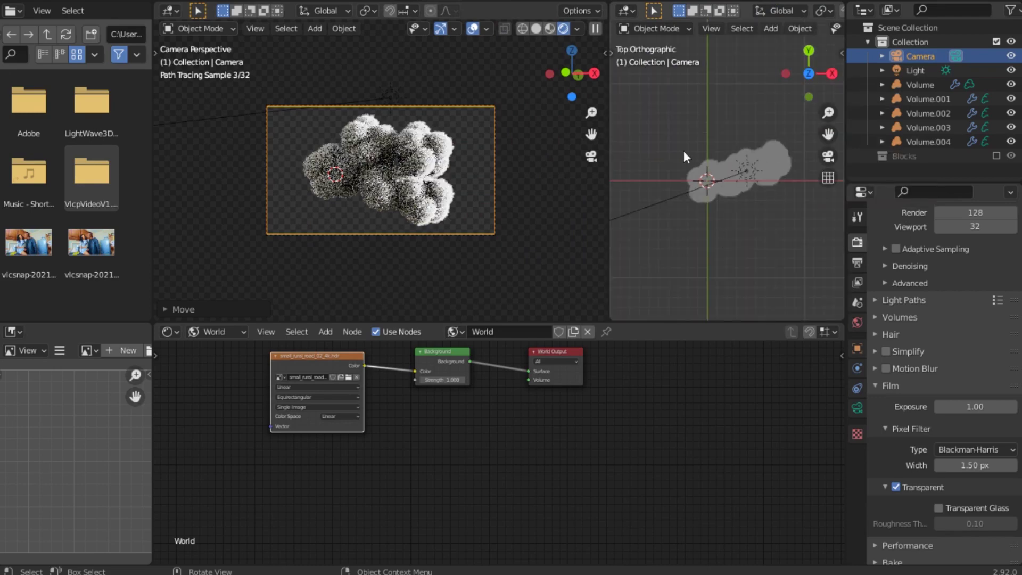
left_click(667, 197)
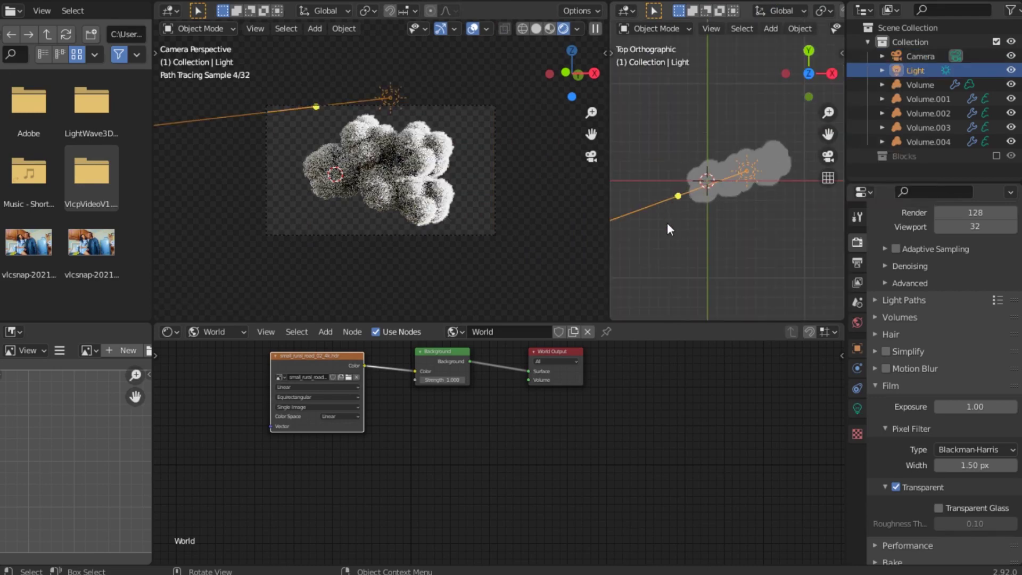
left_click_drag(676, 195, 688, 129)
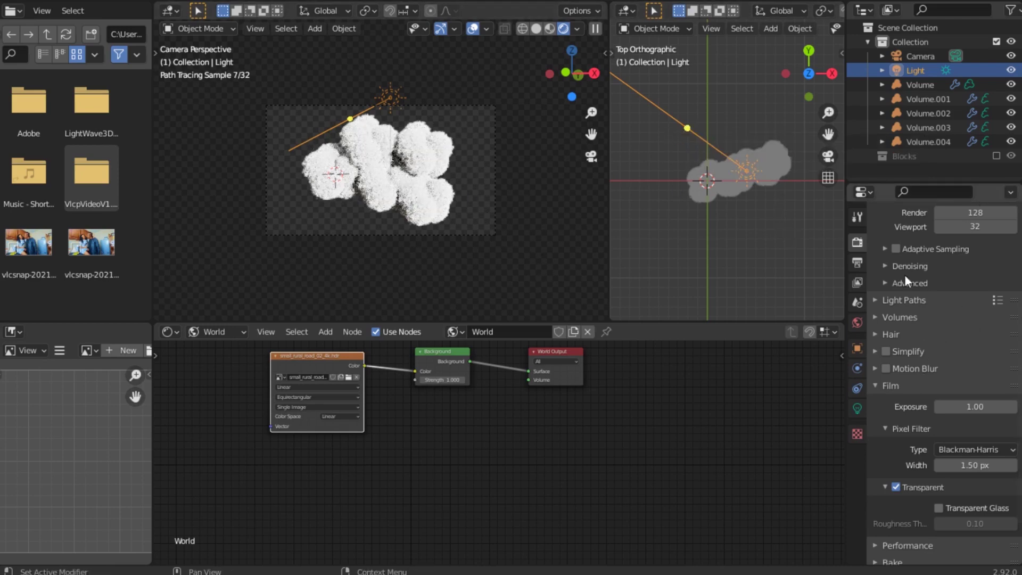
scroll(904, 277, "up", 6)
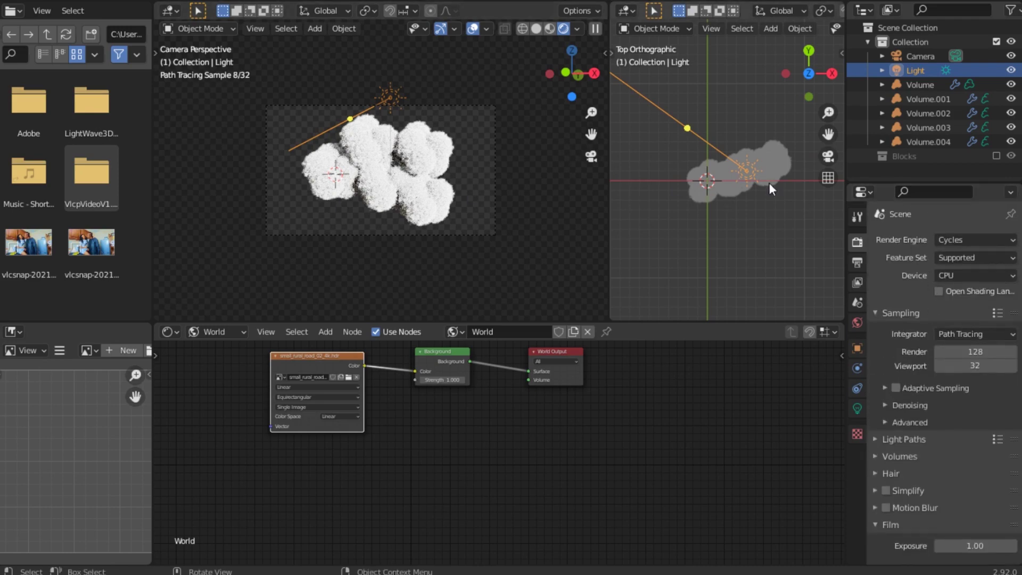
Lower the Sun's strength from 60 to 40.
left_click(854, 408)
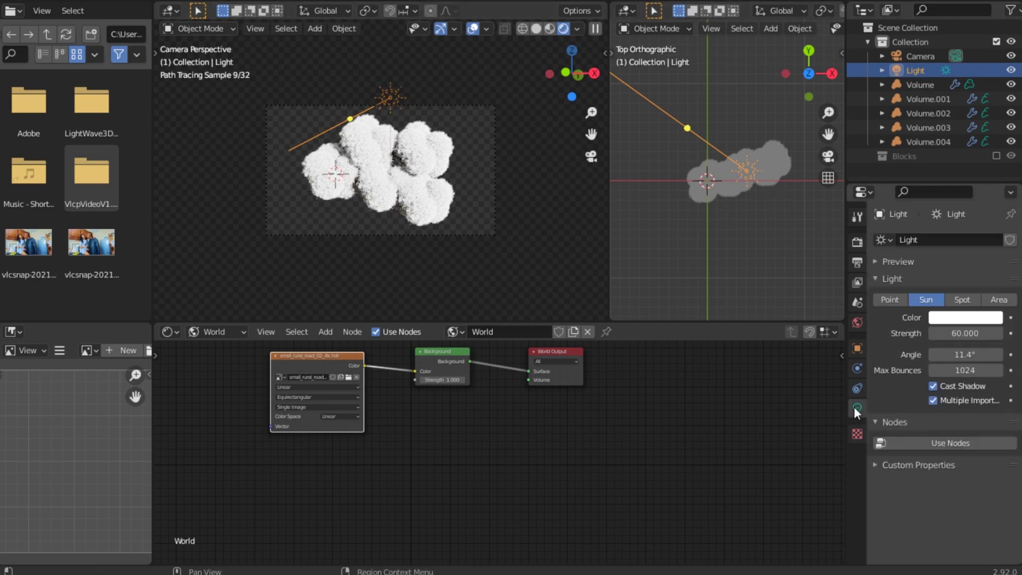
left_click(952, 333)
key("Home")
key("Delete")
type("4")
key("Return")
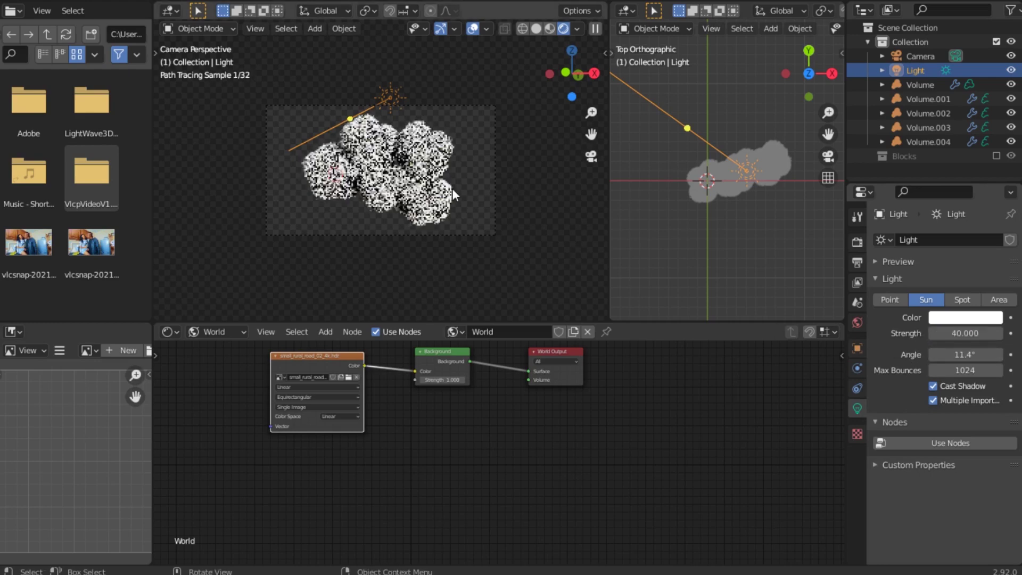
scroll(452, 187, "up", 4)
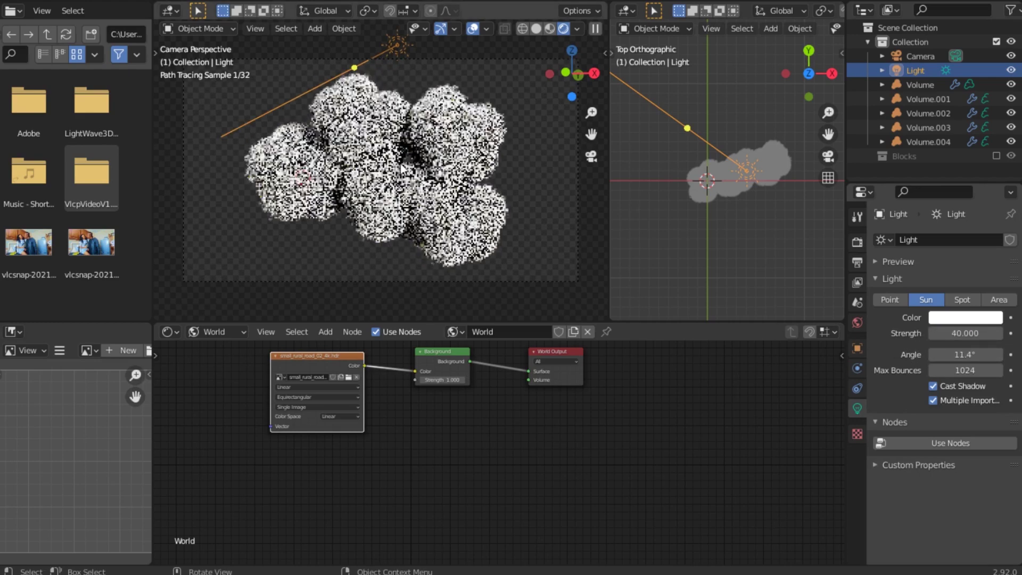
Enable the Denoising Data pass under View Layer Passes > Data.
left_click(532, 148)
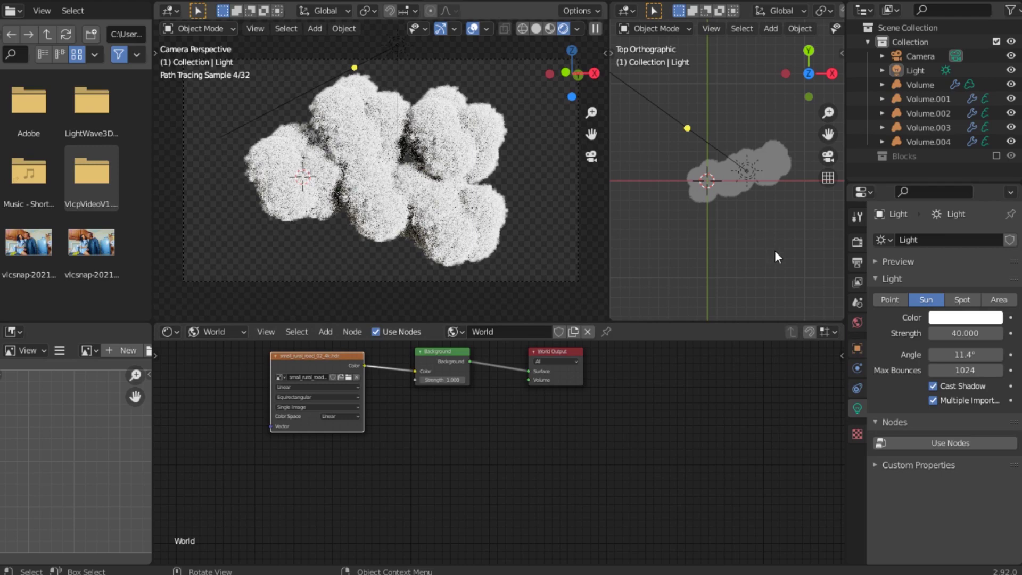
left_click(896, 280)
left_click(854, 283)
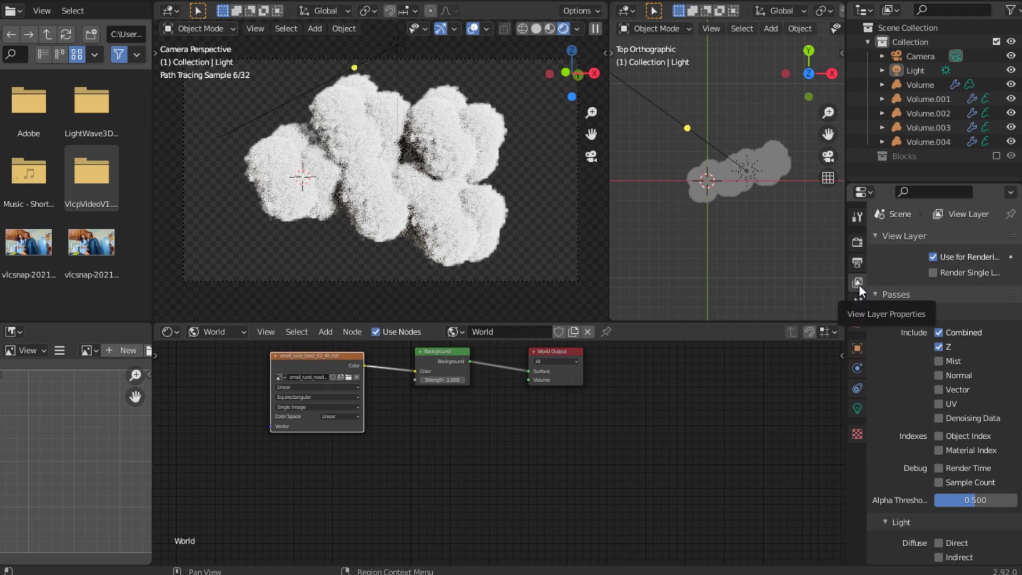
left_click(939, 419)
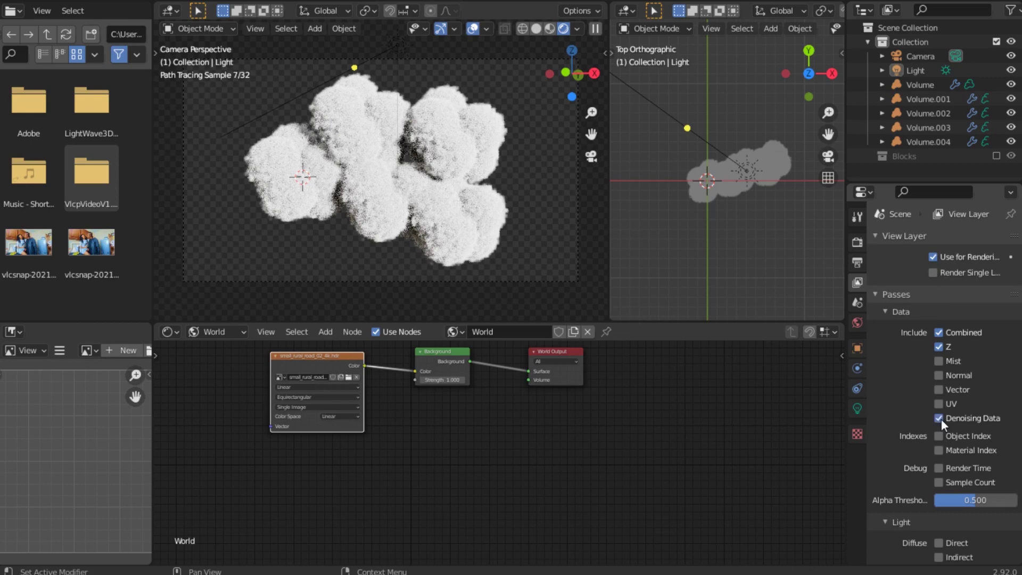
Enable Use Nodes in the Compositing workspace and move Render Layers to the upper left.
left_click(591, 3)
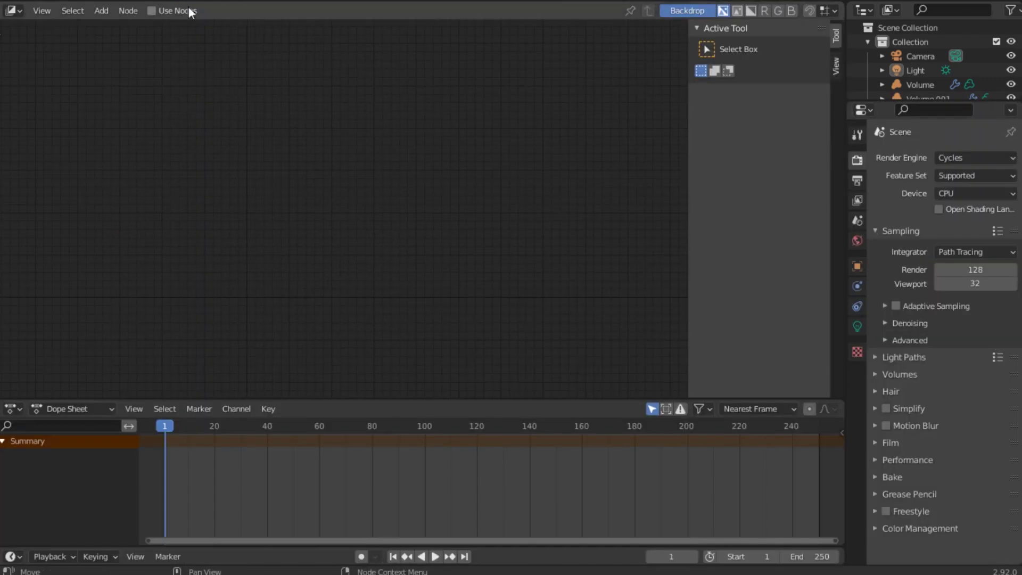
left_click(172, 10)
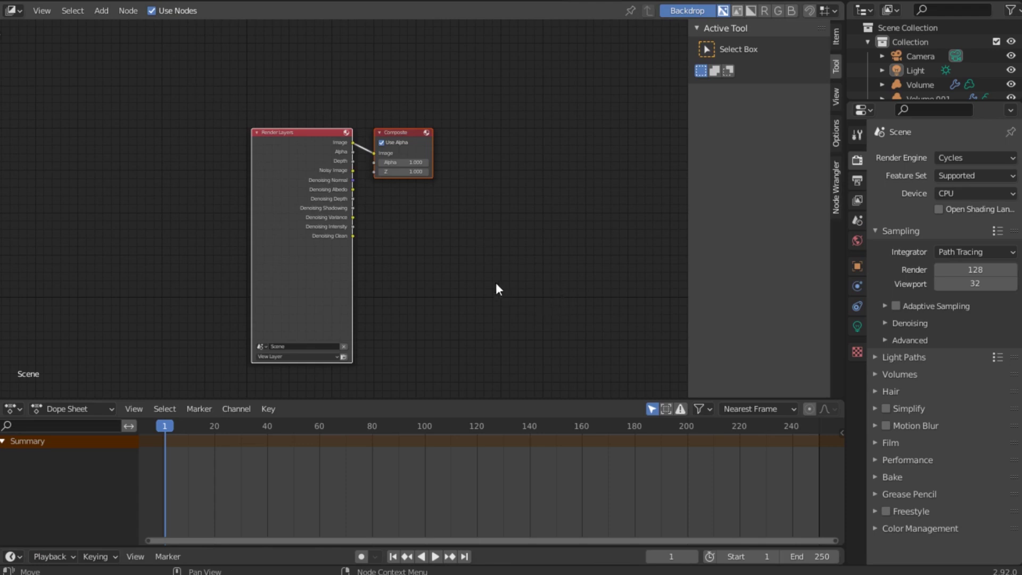
left_click_drag(314, 133, 172, 102)
Insert a Denoise node before Composite and feed it Noisy Image.
key("shift+a")
left_click(321, 165)
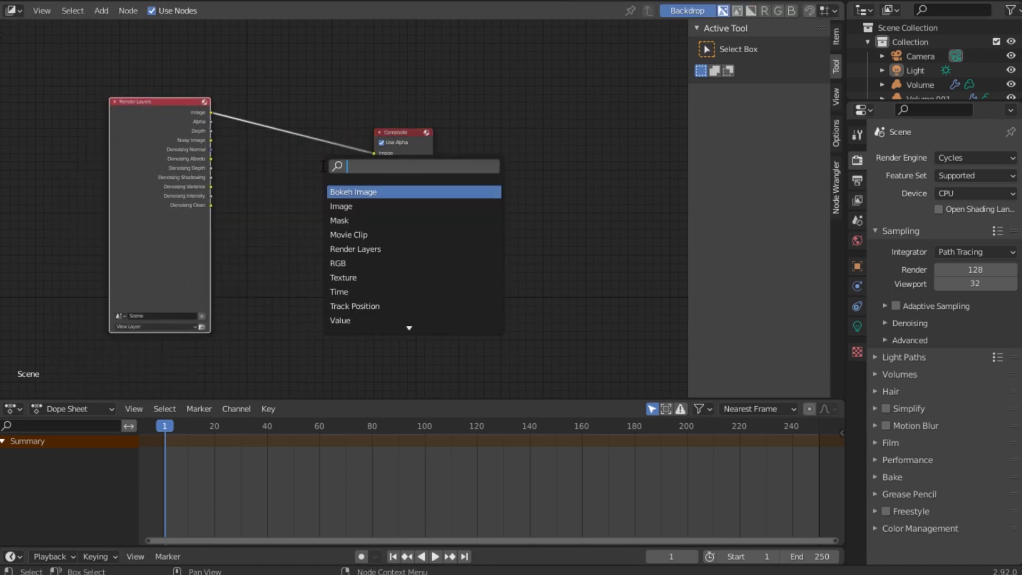
type("denoise")
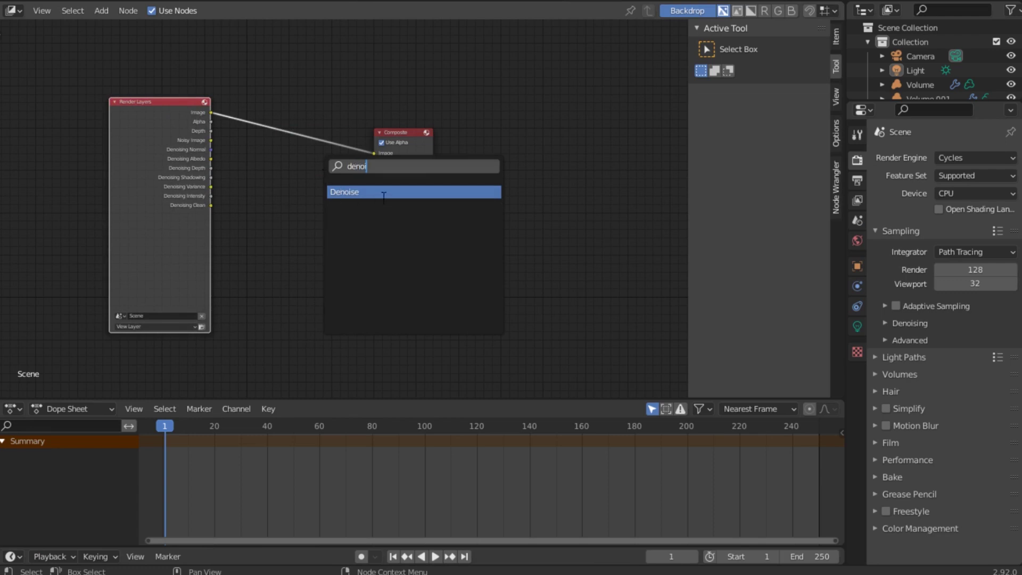
key("Return")
left_click(327, 139)
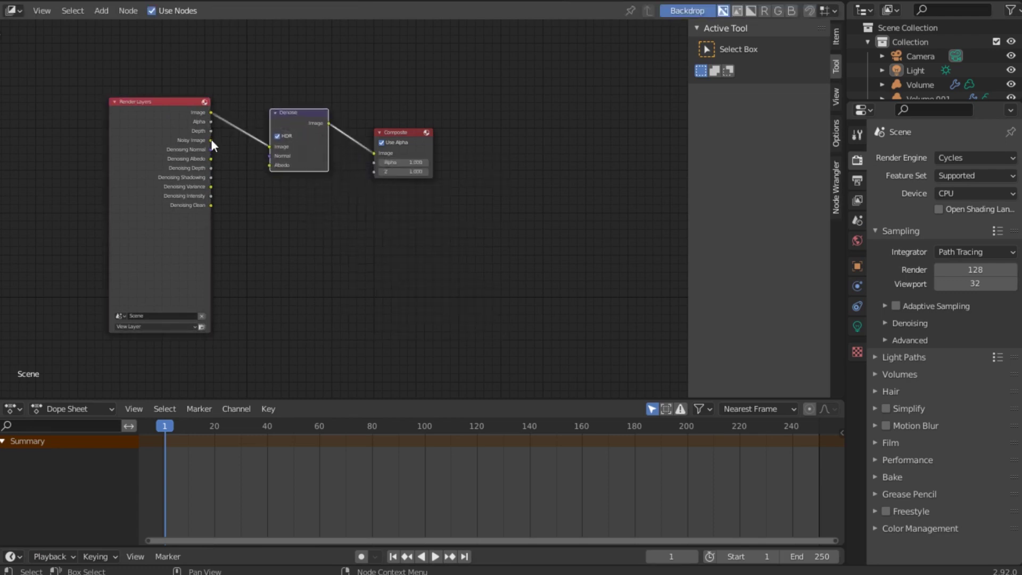
left_click_drag(211, 140, 278, 168)
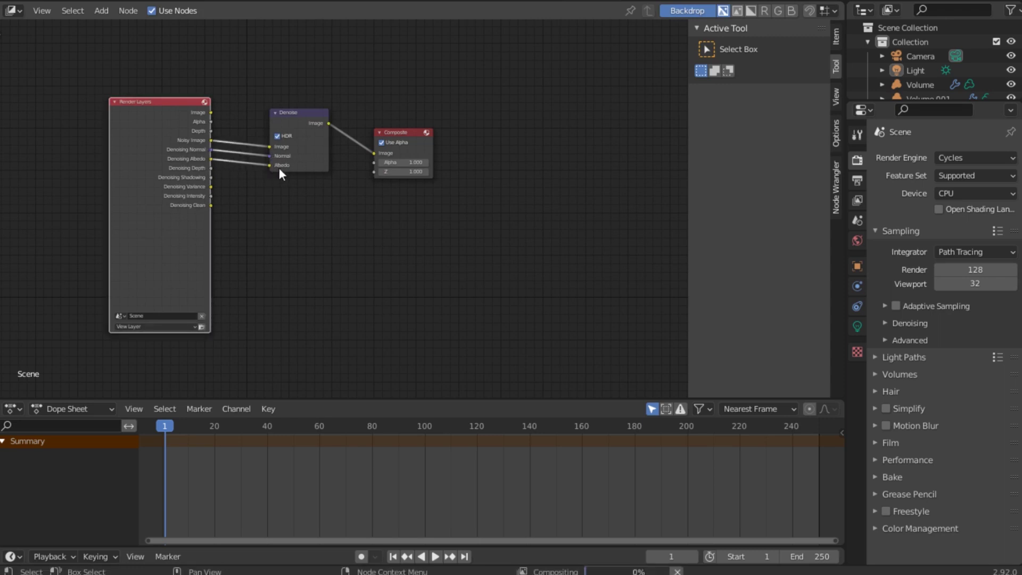
Return to the Layout camera view and save the scene as Clouds.blend in the Blender Obj folder.
left_click(219, 2)
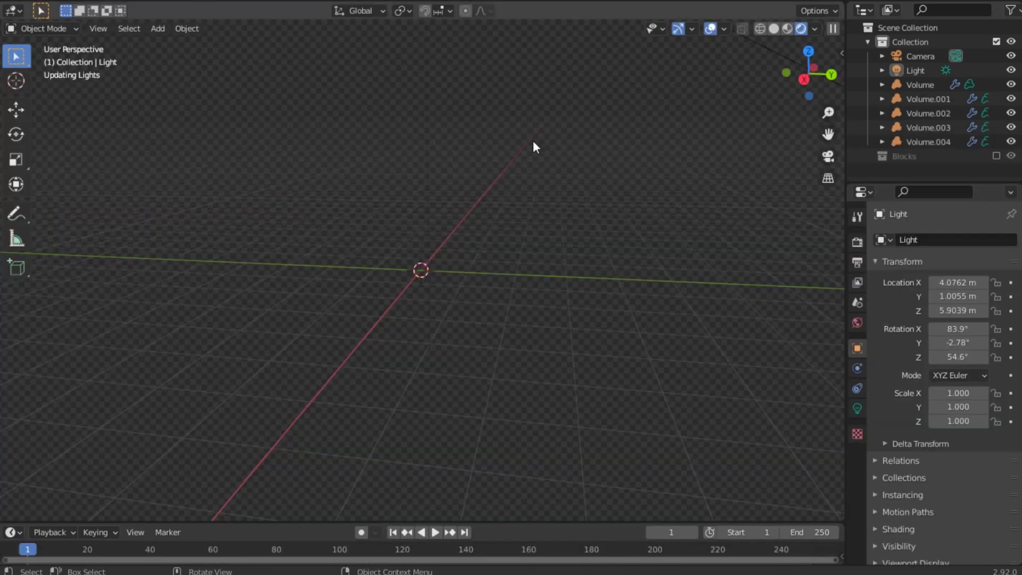
key("KP_0")
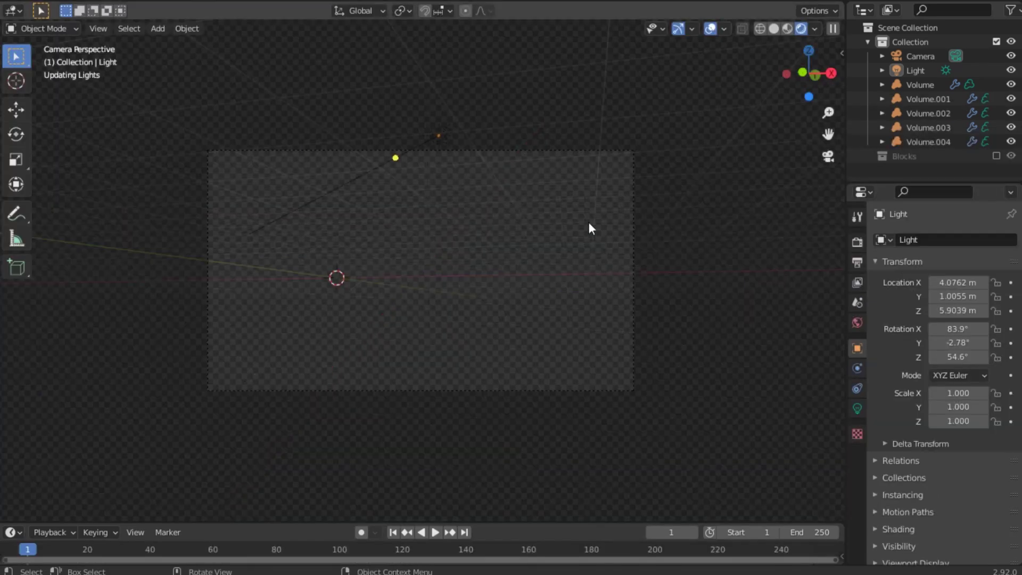
key("ctrl+s")
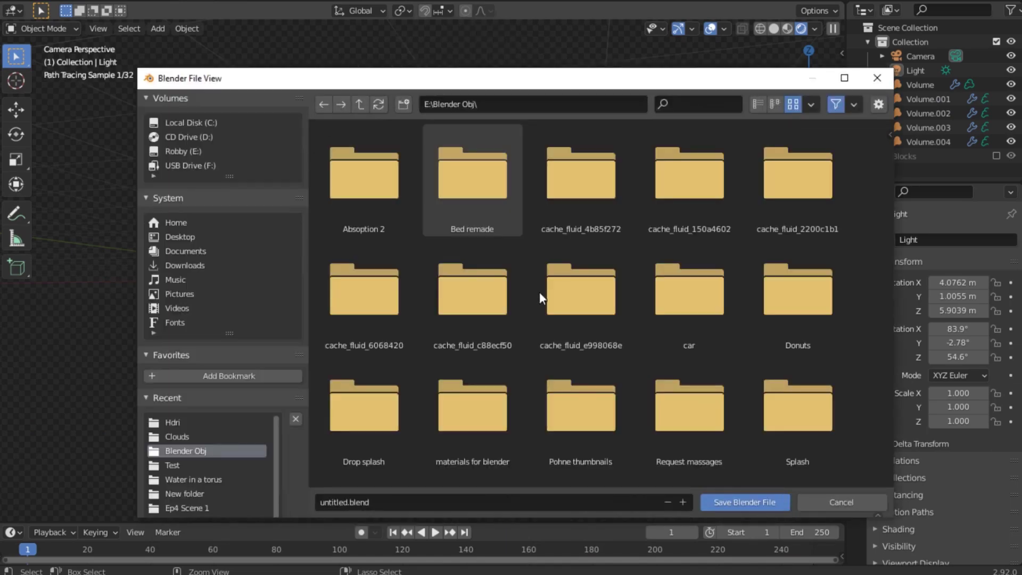
scroll(550, 378, "down", 5)
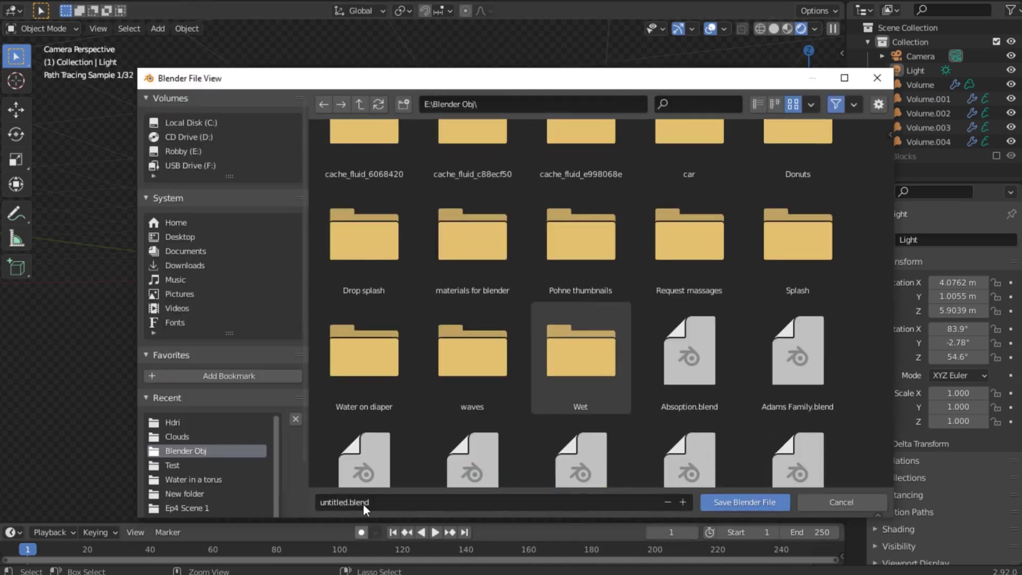
left_click(365, 503)
type("c")
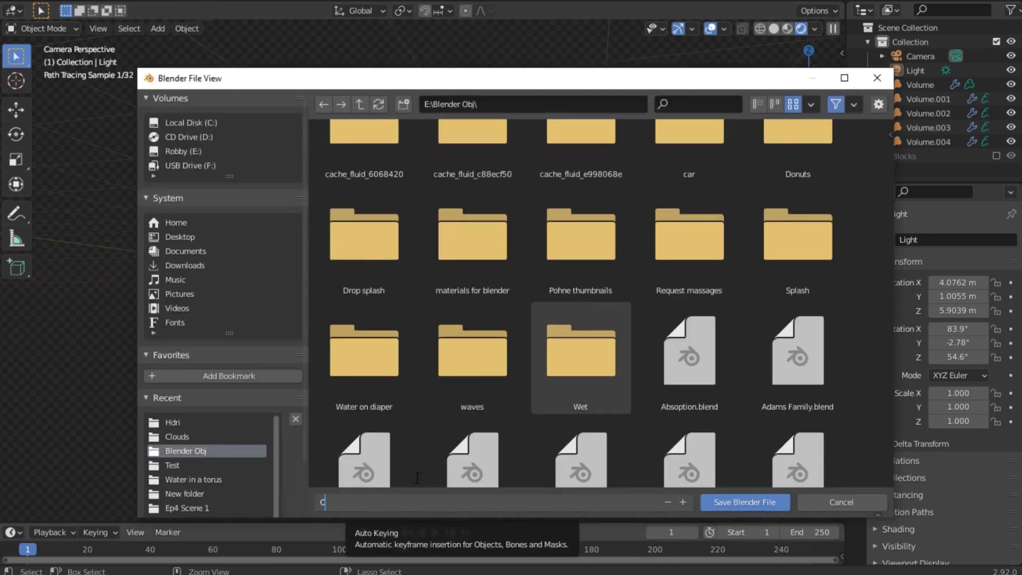
type("louwe")
key("BackSpace")
key("BackSpace")
key("BackSpace")
type("sed")
key("BackSpace")
key("BackSpace")
key("BackSpace")
type("ds")
key("Return")
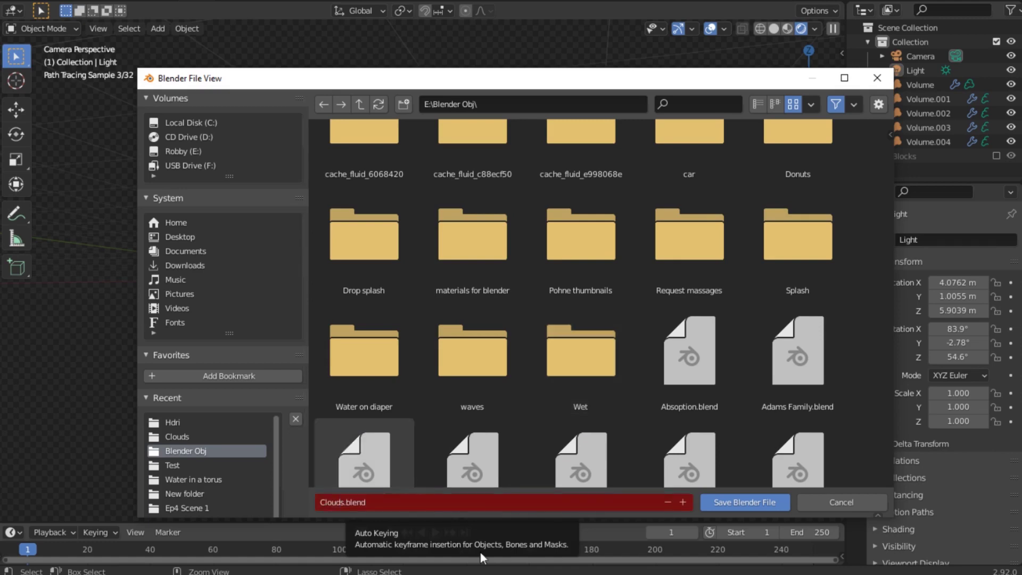
left_click(752, 507)
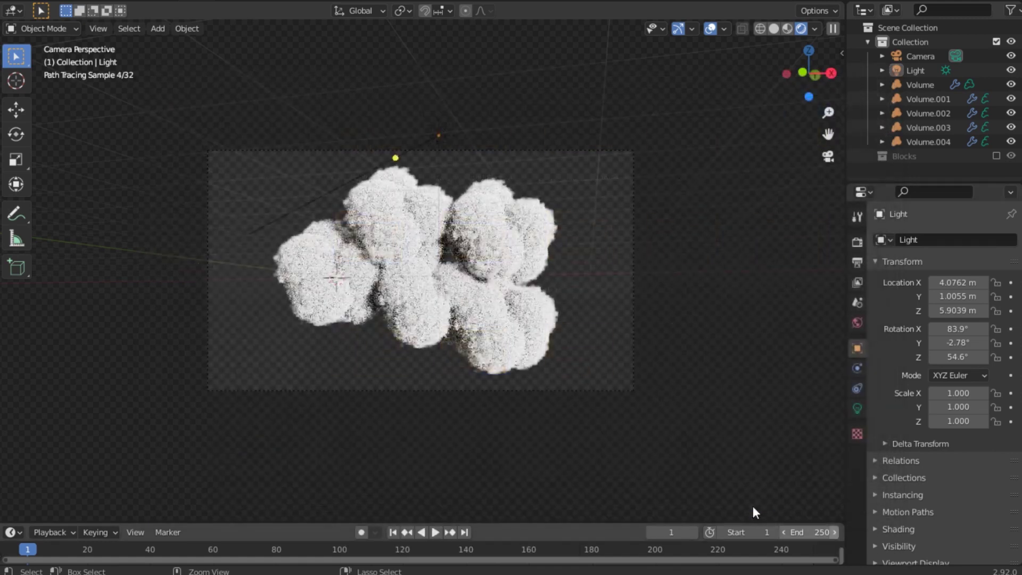